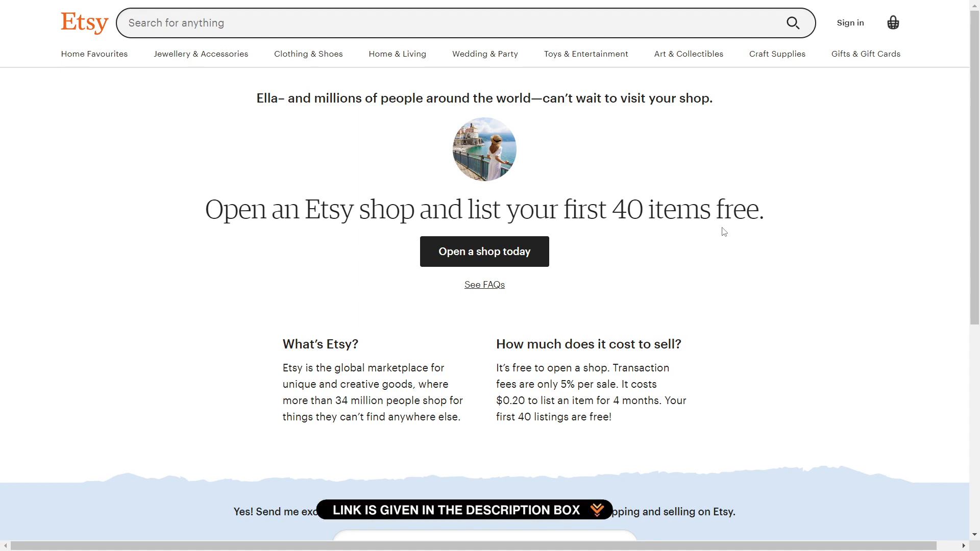
# - Start a new Etsy shop and skip the 'what brings you' and help-topics questions
pyautogui.click(498, 254)
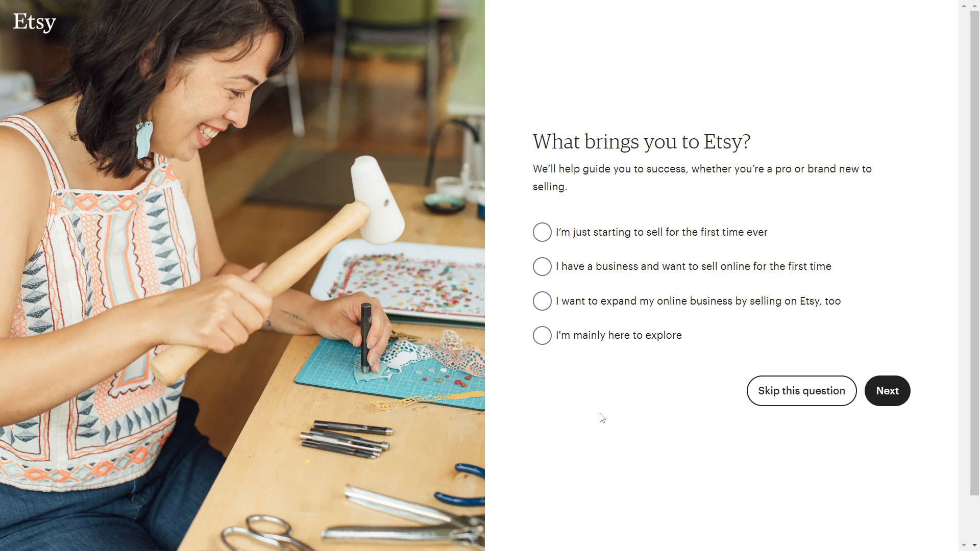
pyautogui.click(791, 391)
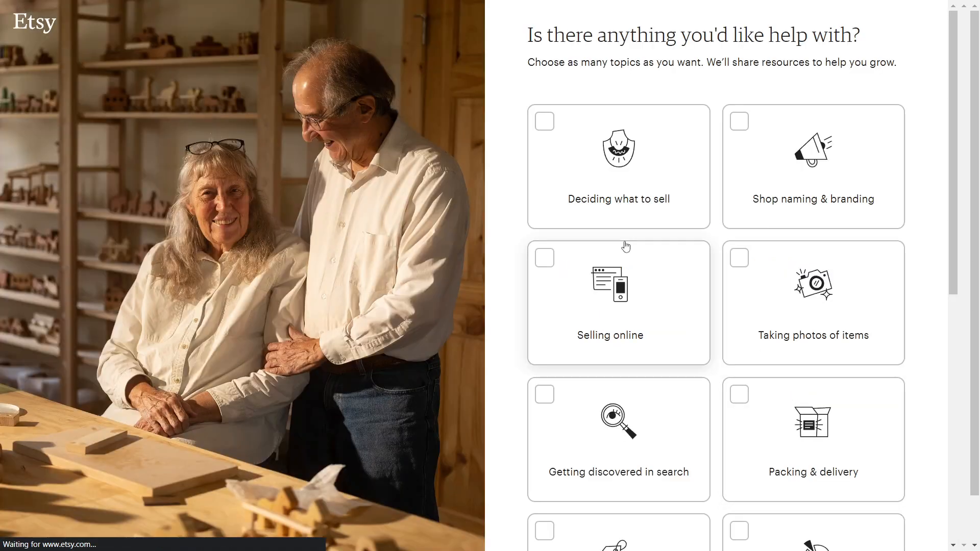
pyautogui.scroll(-9, 742, 221)
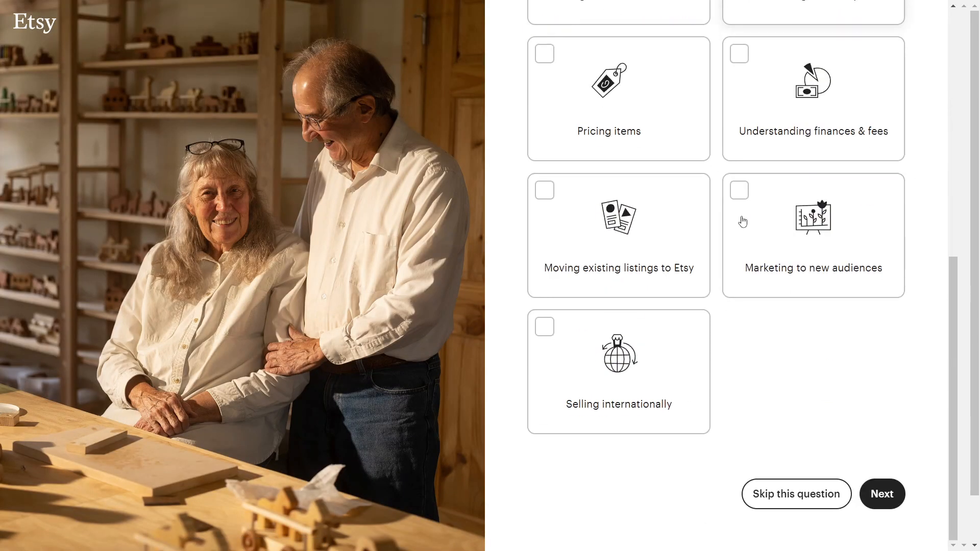
pyautogui.click(816, 494)
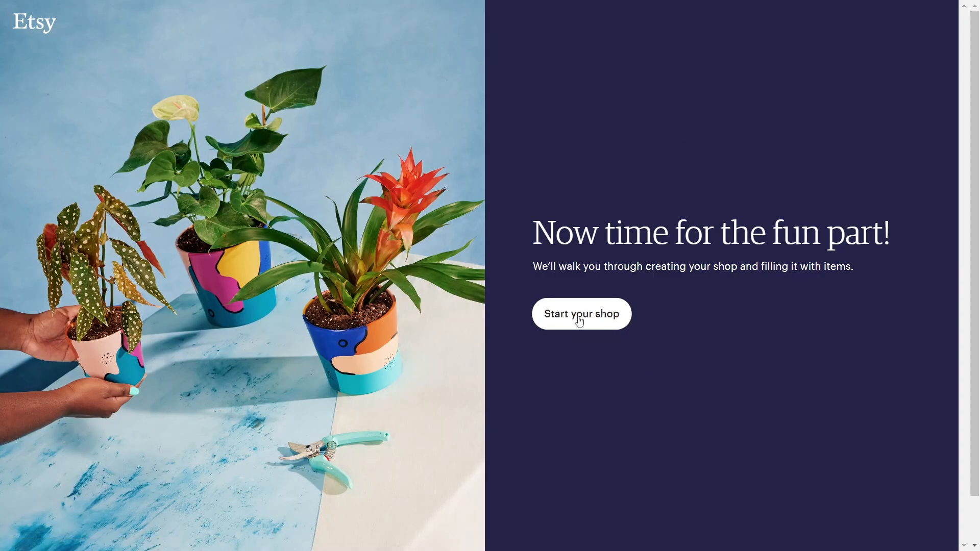
# - Set the shop language to English, keep US dollars as currency, and save preferences
pyautogui.click(561, 316)
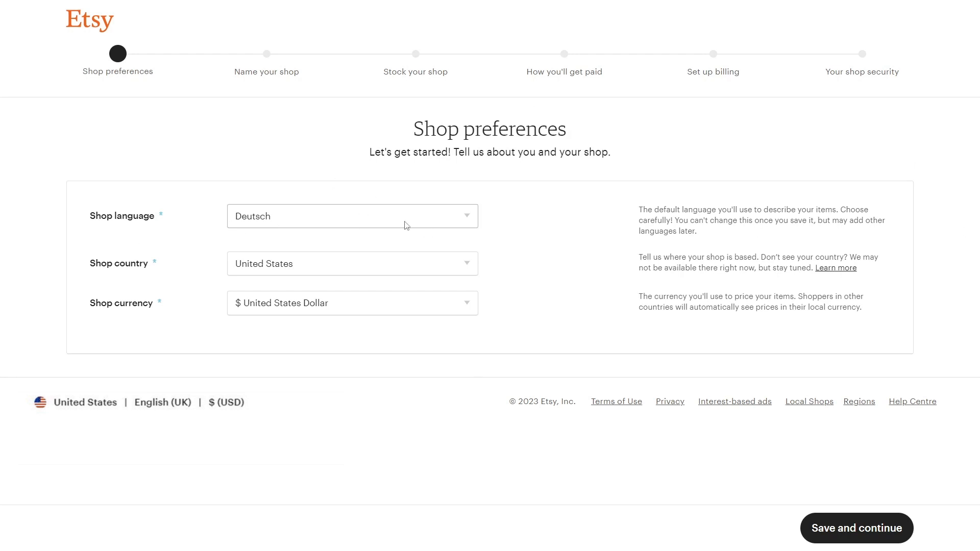
pyautogui.click(463, 219)
pyautogui.click(321, 258)
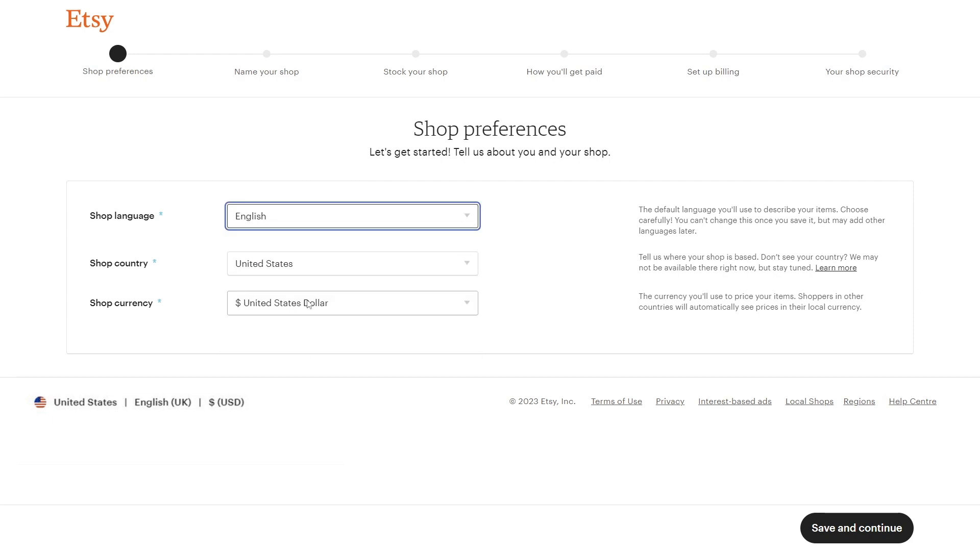
pyautogui.click(373, 306)
pyautogui.click(324, 339)
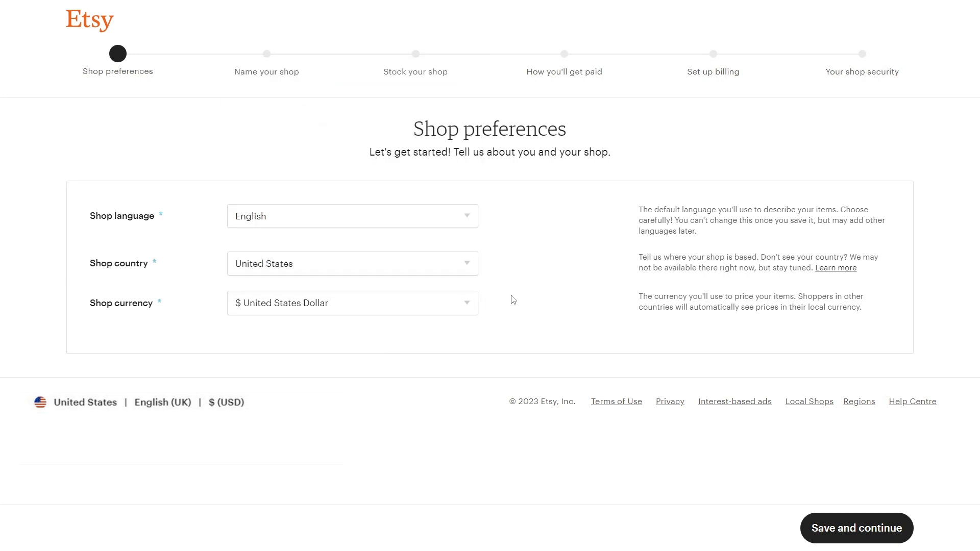
pyautogui.click(860, 529)
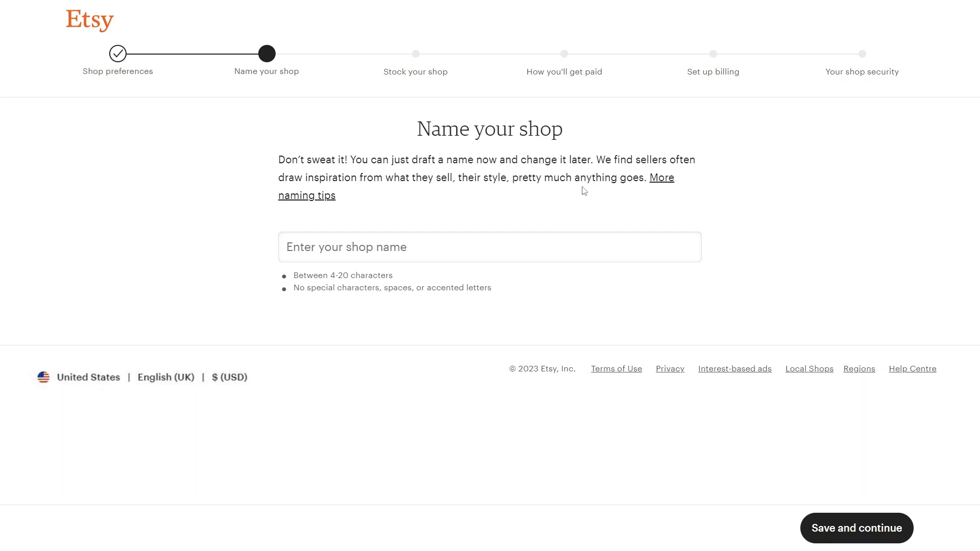
# - Enter TeeClubUS as the shop name, confirm it's available, and save
pyautogui.click(578, 247)
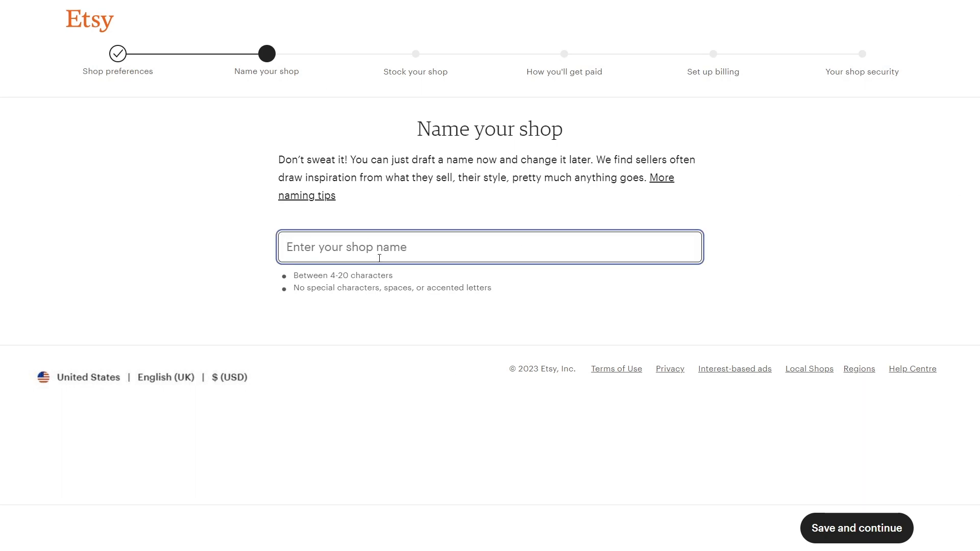
pyautogui.write('TeeClu')
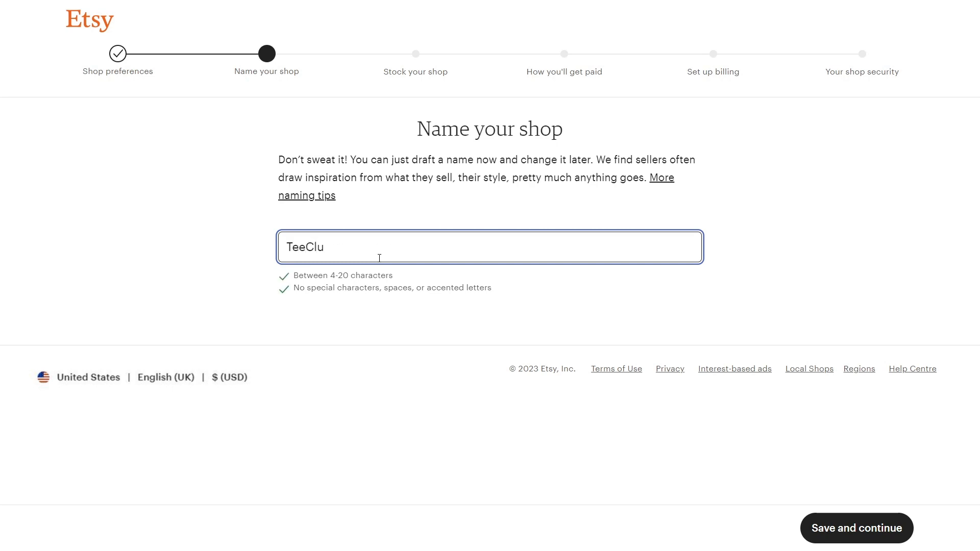
pyautogui.write('bUS')
pyautogui.click(663, 307)
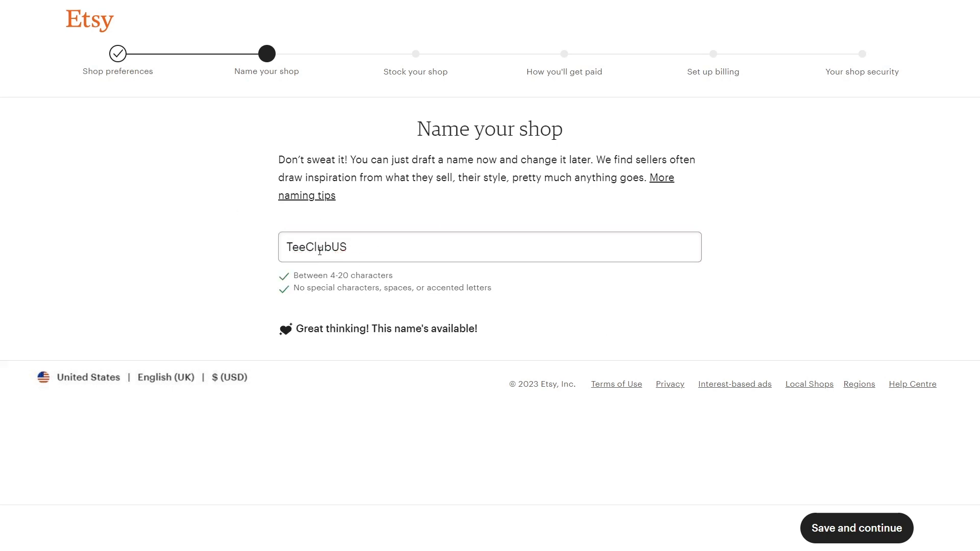
pyautogui.click(861, 541)
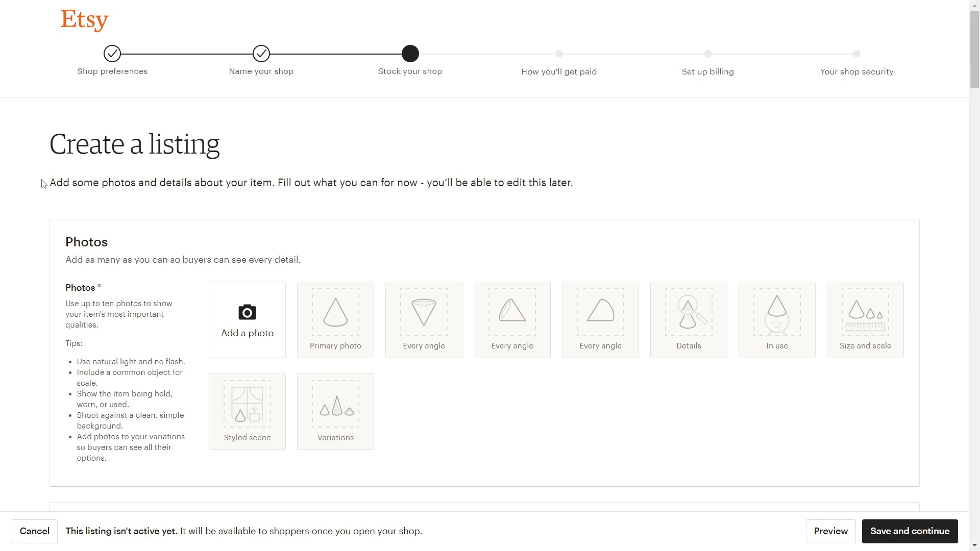
# - Upload the green T-shirt mockup photo and scroll down to Listing Details
pyautogui.moveTo(53, 183); pyautogui.dragTo(575, 182)
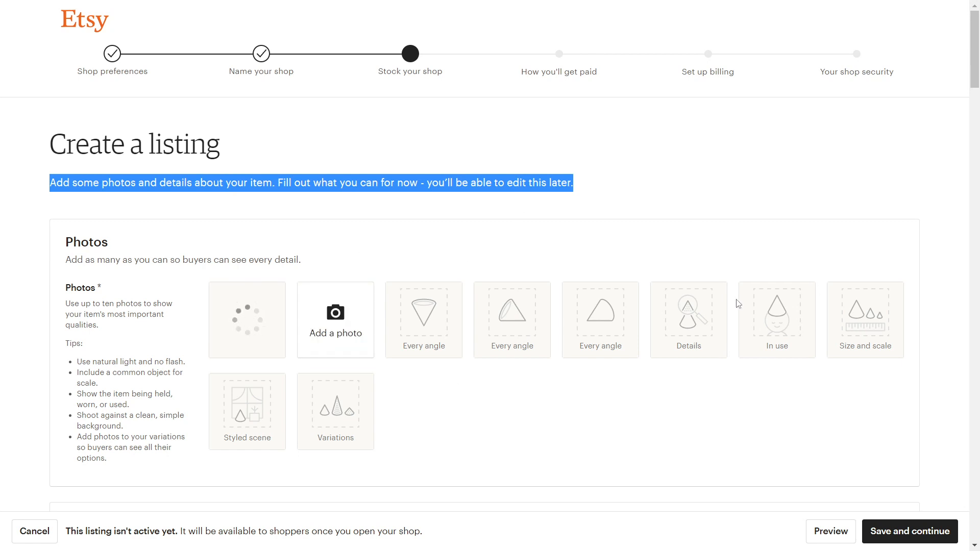
pyautogui.scroll(-12, 641, 204)
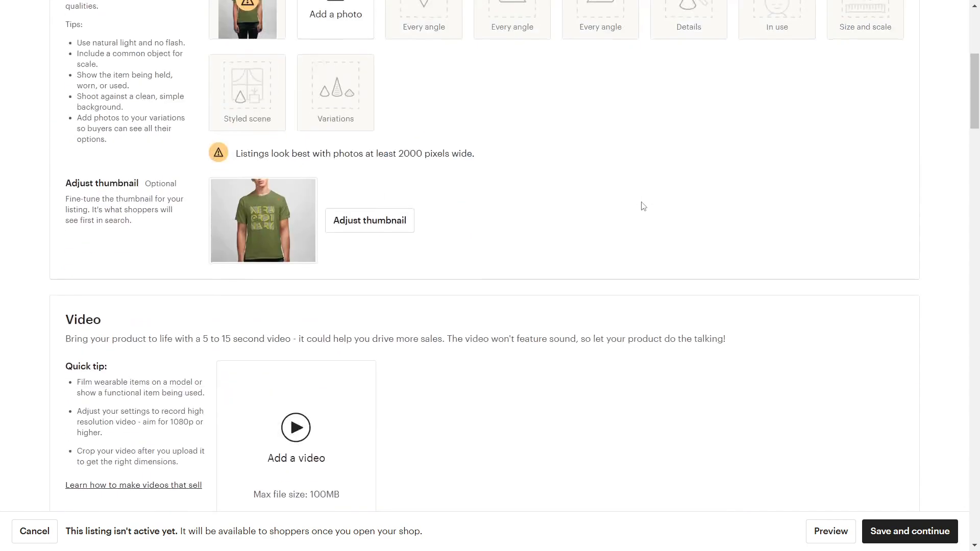
pyautogui.scroll(-6, 264, 376)
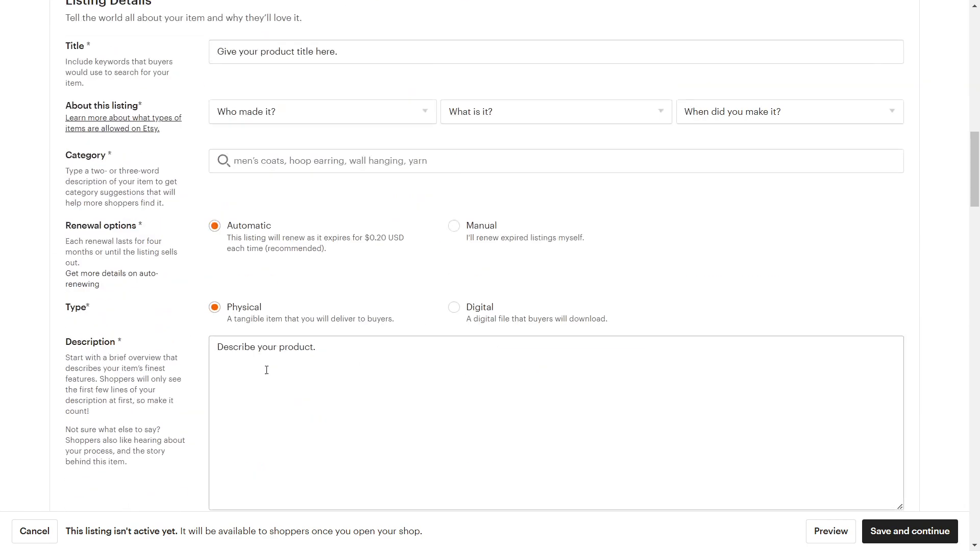
pyautogui.scroll(4, 157, 155)
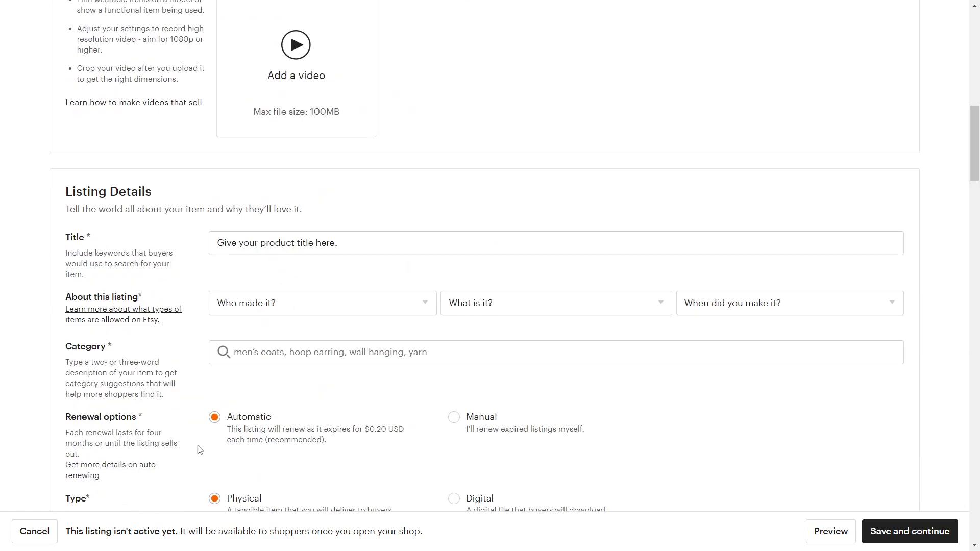
pyautogui.scroll(-11, 200, 449)
pyautogui.scroll(17, 264, 369)
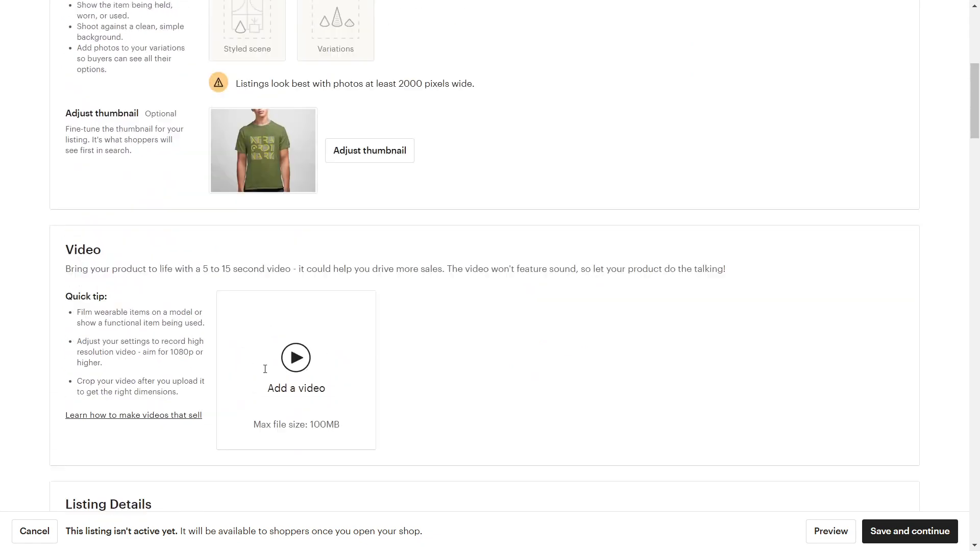
pyautogui.scroll(3, 265, 369)
pyautogui.scroll(-9, 265, 368)
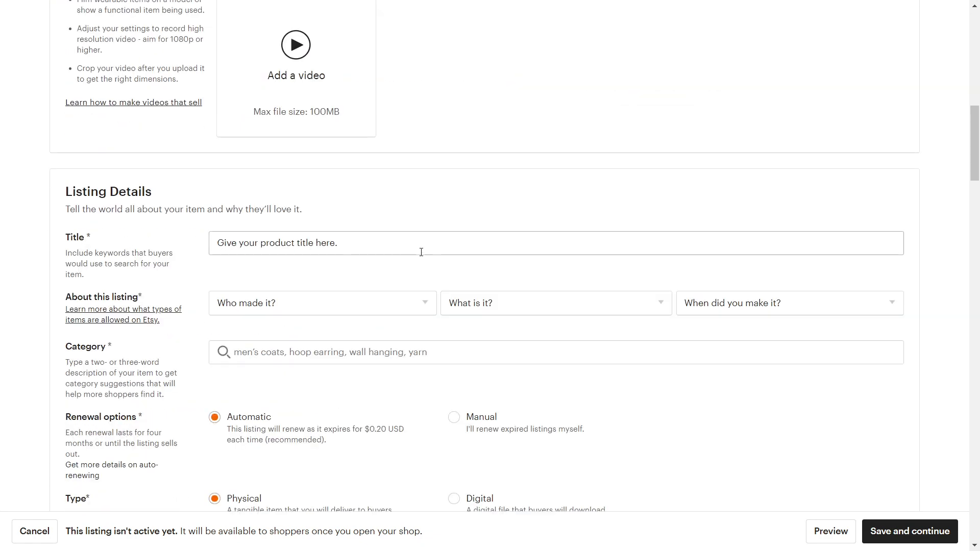
pyautogui.scroll(-1, 343, 248)
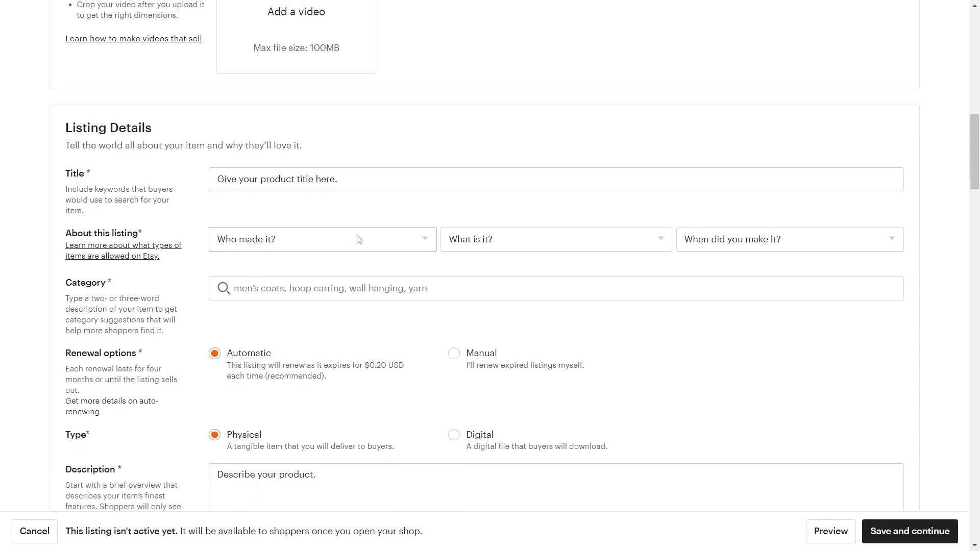
# - Set About this listing to I did, A finished product, and 2020 - 2023
pyautogui.click(358, 239)
pyautogui.click(273, 280)
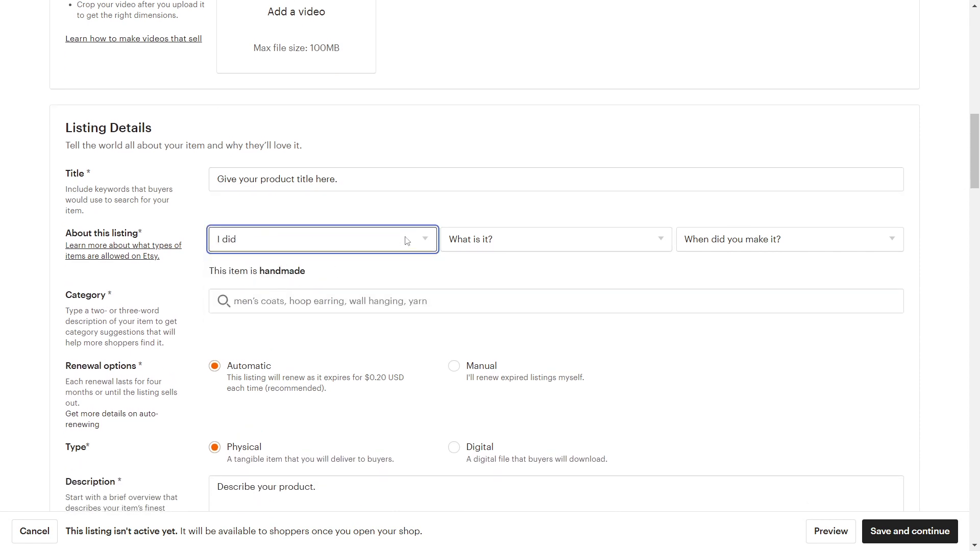
pyautogui.click(540, 246)
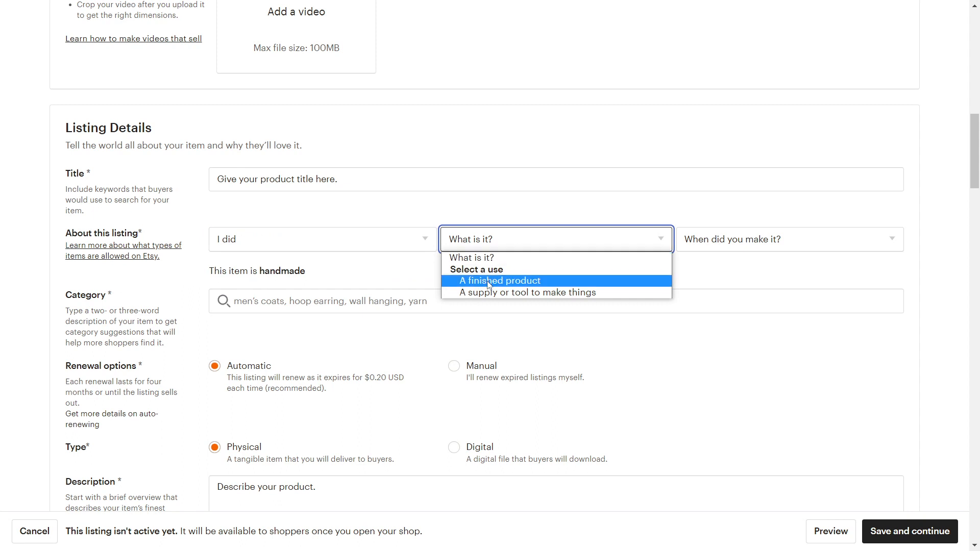
pyautogui.click(511, 282)
pyautogui.click(780, 240)
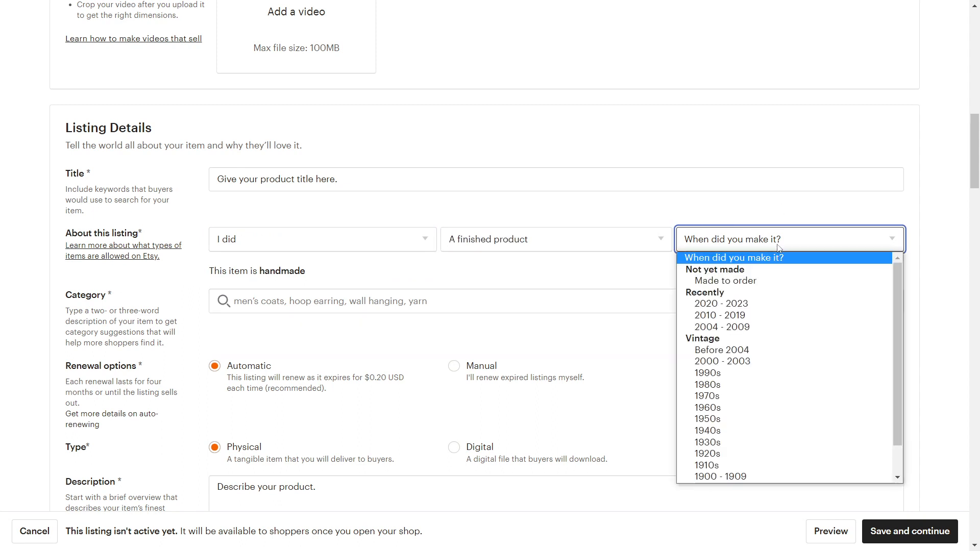
pyautogui.click(743, 302)
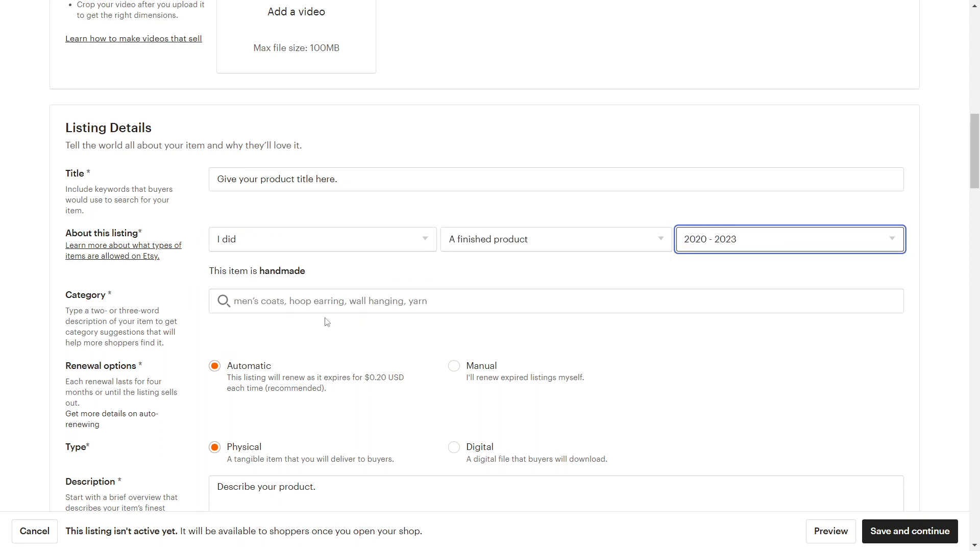
# - Search 'men t' and choose T-shirts as the listing category
pyautogui.click(291, 305)
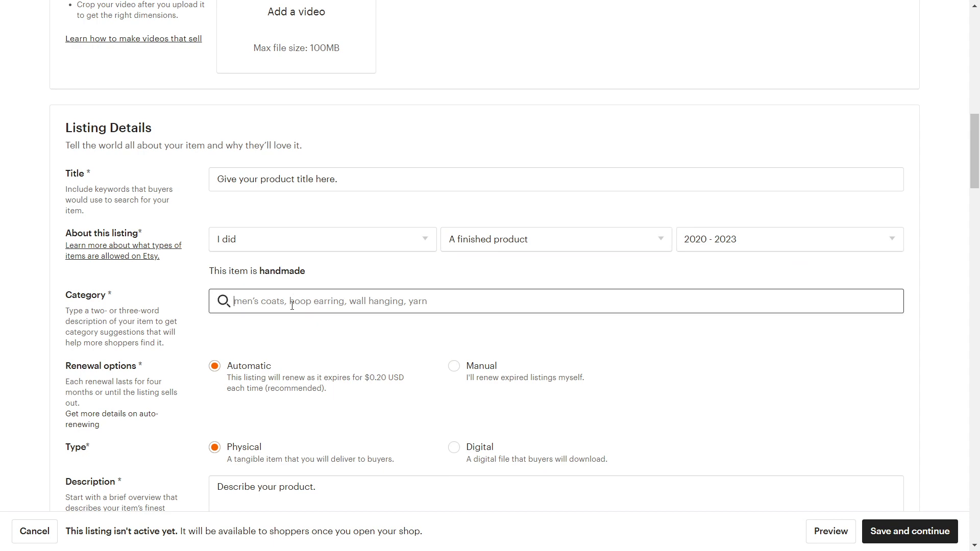
pyautogui.write('men tshirt')
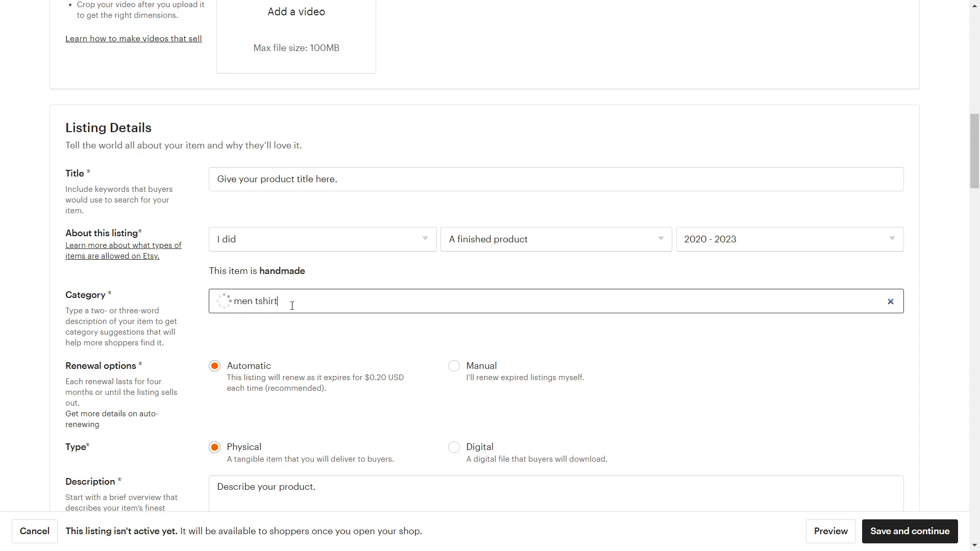
pyautogui.click(291, 326)
pyautogui.scroll(-15, 473, 308)
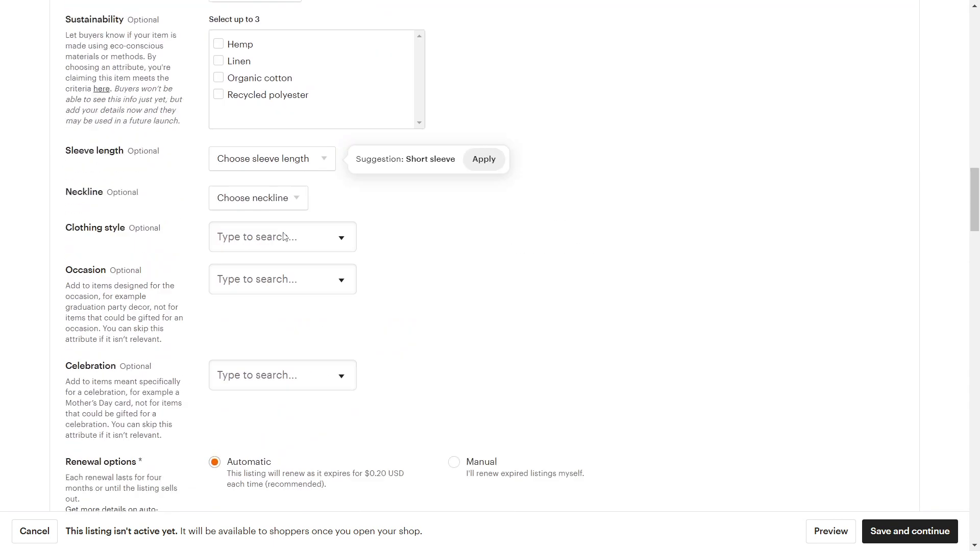
# - Adjust the product description text and replace the price with $23
pyautogui.click(344, 234)
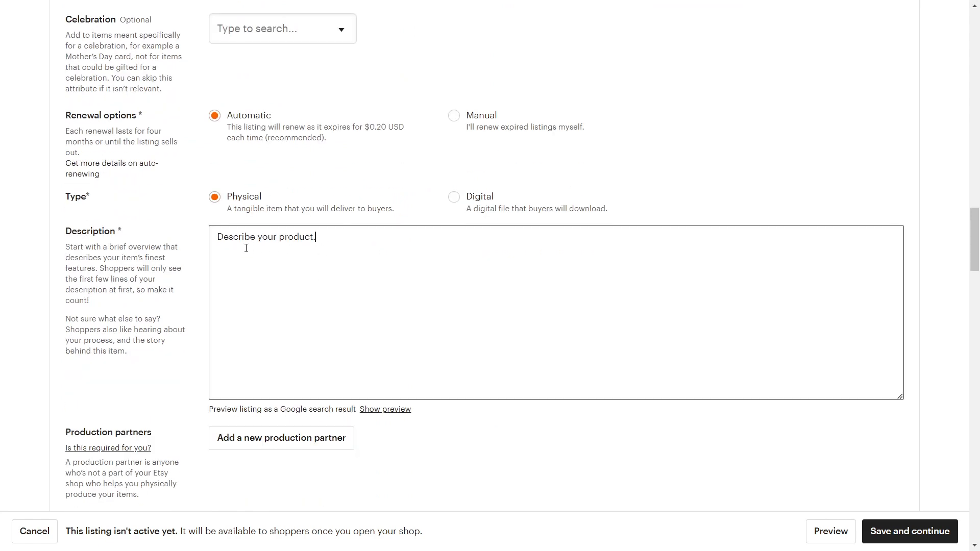
pyautogui.moveTo(219, 242); pyautogui.dragTo(372, 265)
pyautogui.click(374, 267)
pyautogui.scroll(-5, 374, 267)
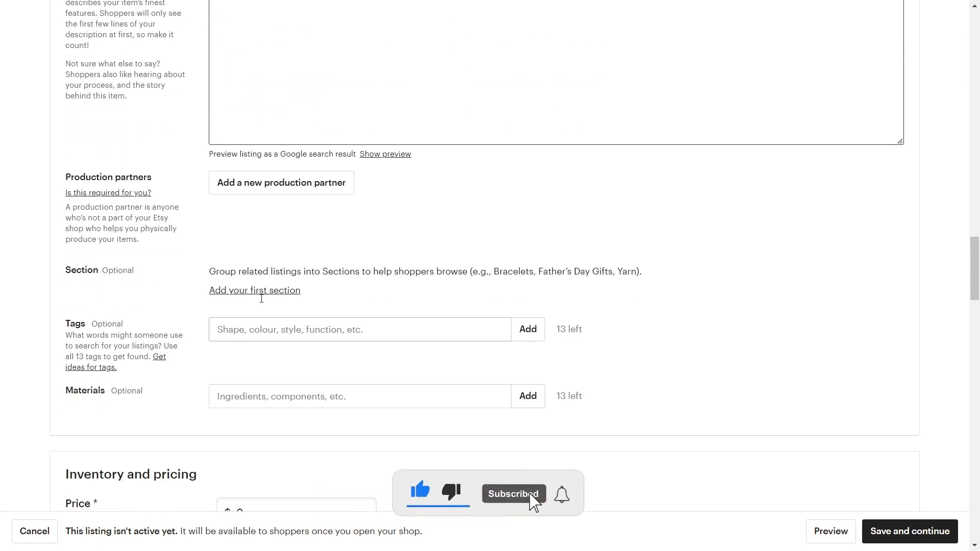
pyautogui.scroll(-3, 239, 326)
pyautogui.scroll(3, 225, 214)
pyautogui.scroll(-5, 325, 311)
pyautogui.click(254, 263)
pyautogui.doubleClick(257, 254)
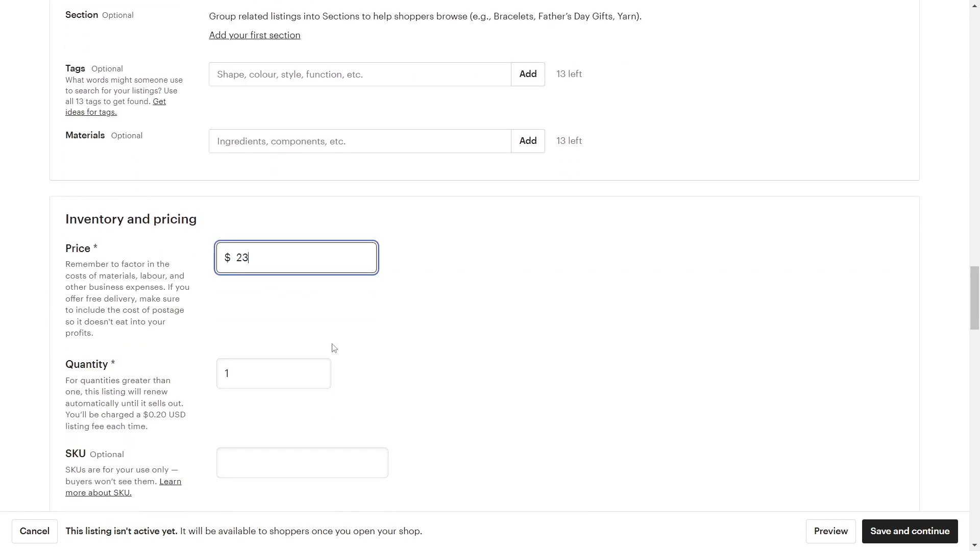
# - Enter origin post code 92801 and set processing time to 5-7 days
pyautogui.scroll(-8, 334, 348)
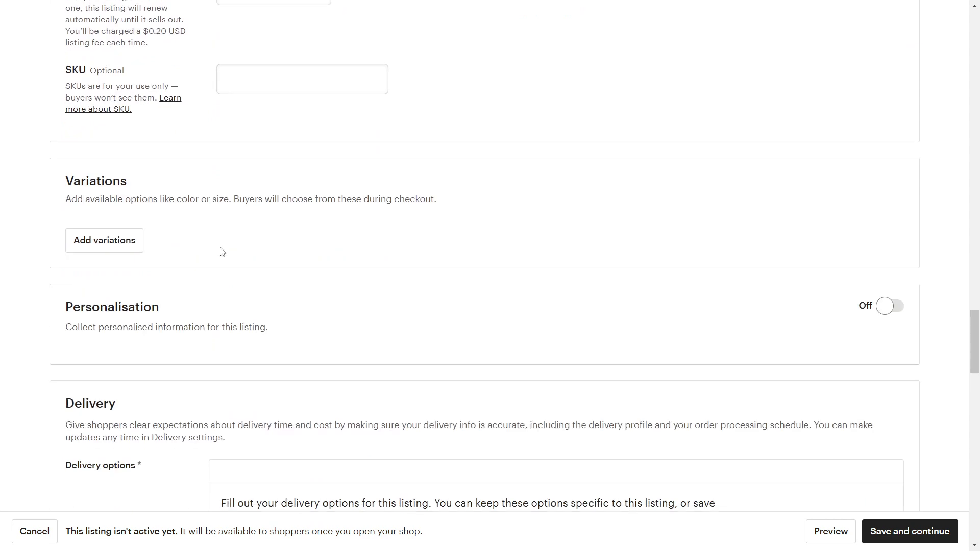
pyautogui.scroll(-3, 221, 251)
pyautogui.scroll(-3, 251, 231)
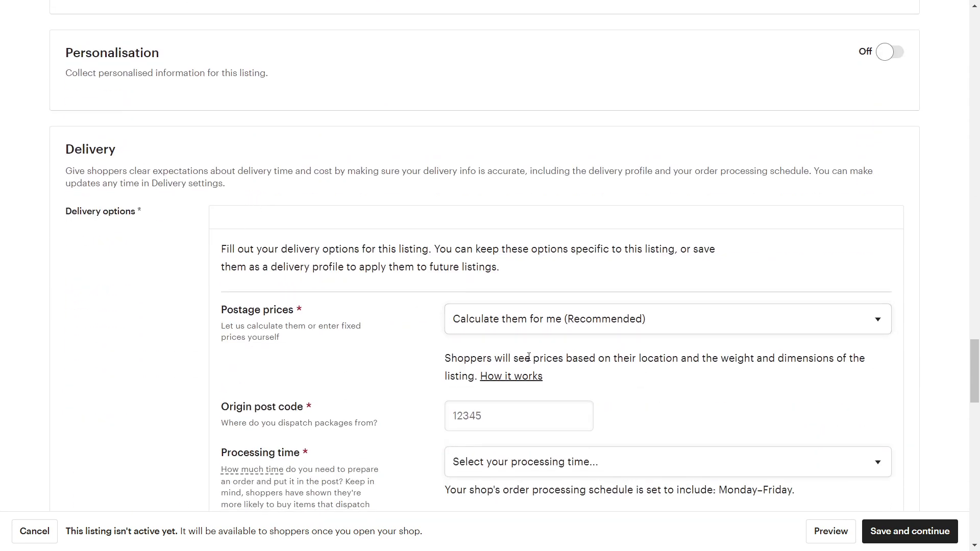
pyautogui.scroll(-3, 529, 358)
pyautogui.click(484, 291)
pyautogui.write('928')
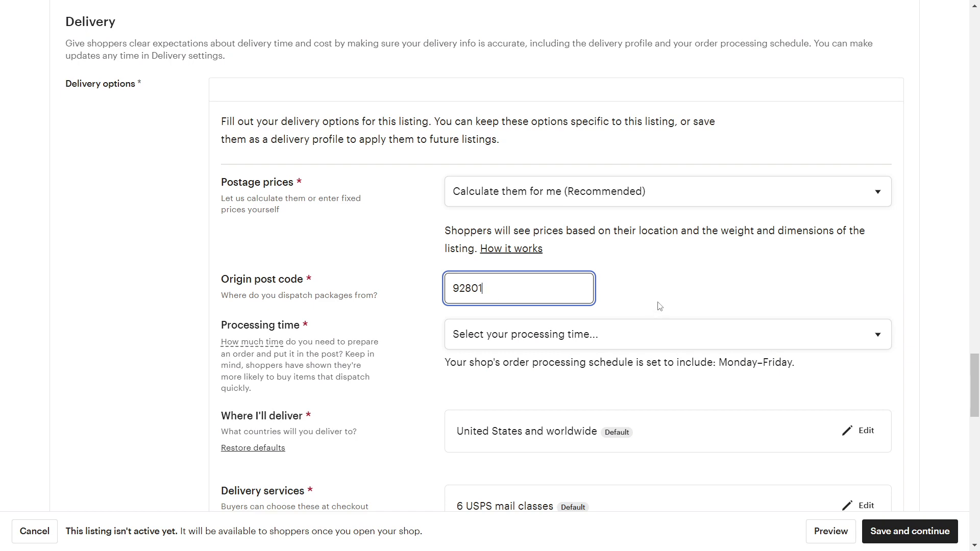
pyautogui.write('01')
pyautogui.scroll(-1, 658, 306)
pyautogui.click(662, 270)
pyautogui.click(561, 353)
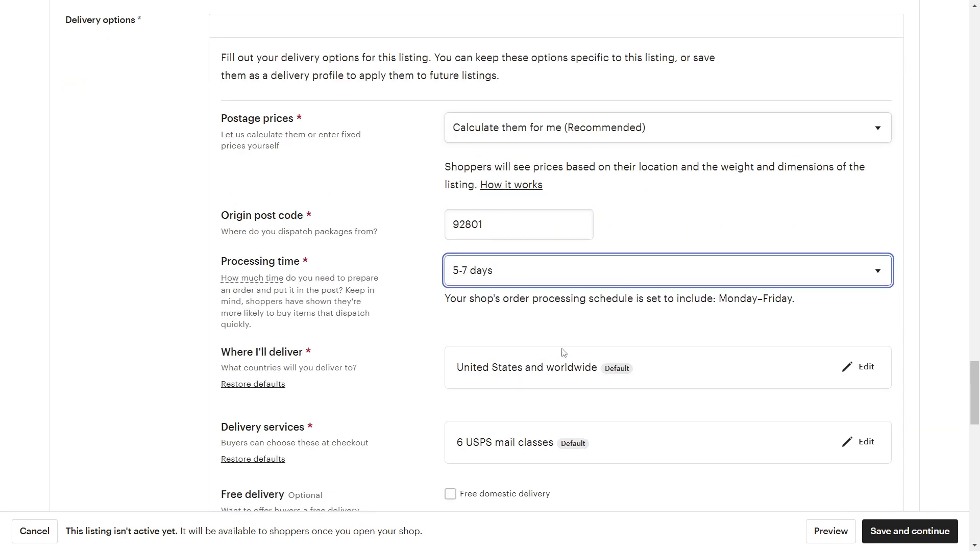
# - Enter 6 oz item weight and 12 × 10 × 2 in package dimensions
pyautogui.scroll(-9, 563, 352)
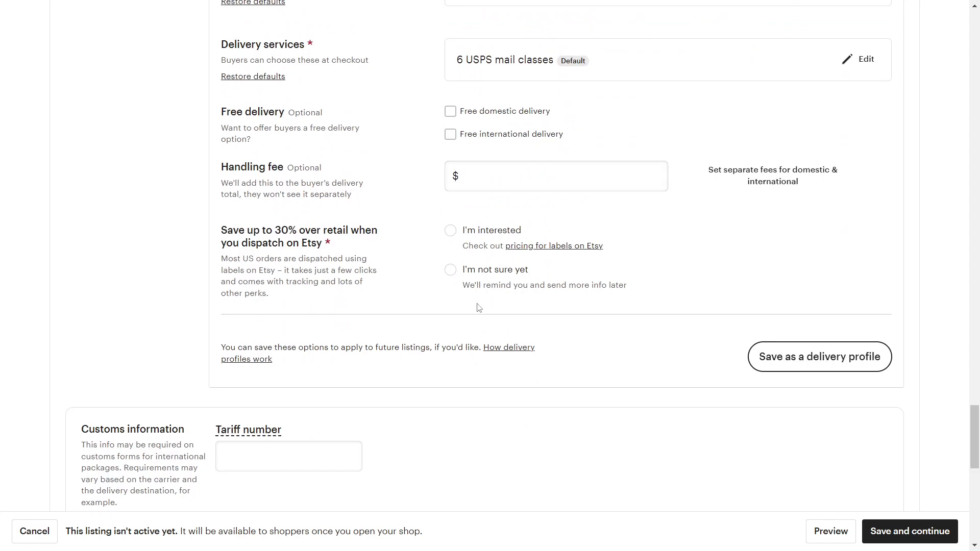
pyautogui.scroll(-6, 478, 306)
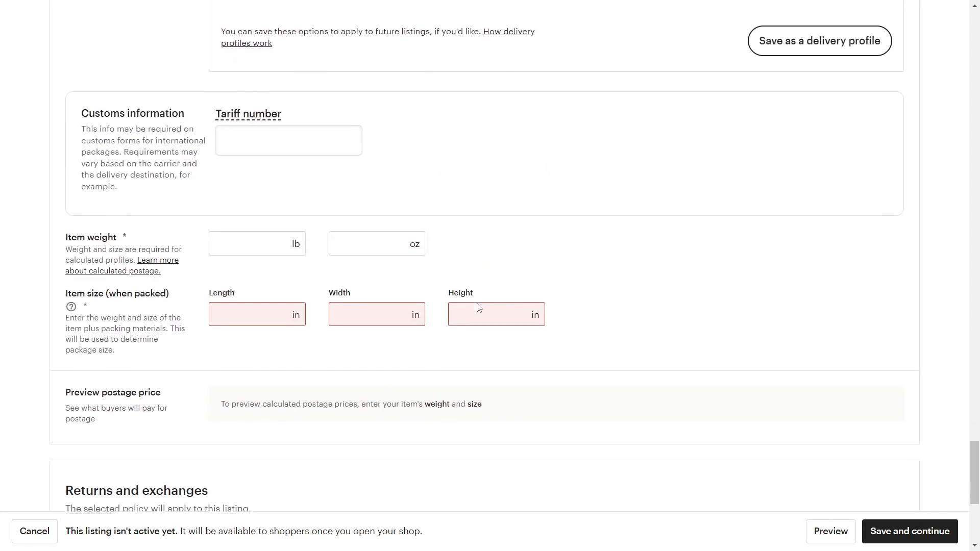
pyautogui.click(368, 239)
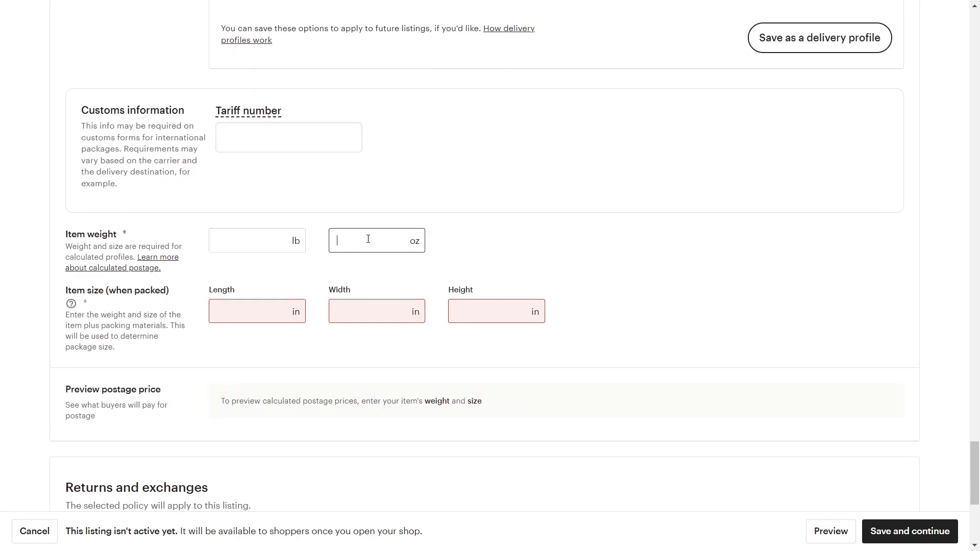
pyautogui.click(288, 309)
pyautogui.write('12')
pyautogui.click(408, 312)
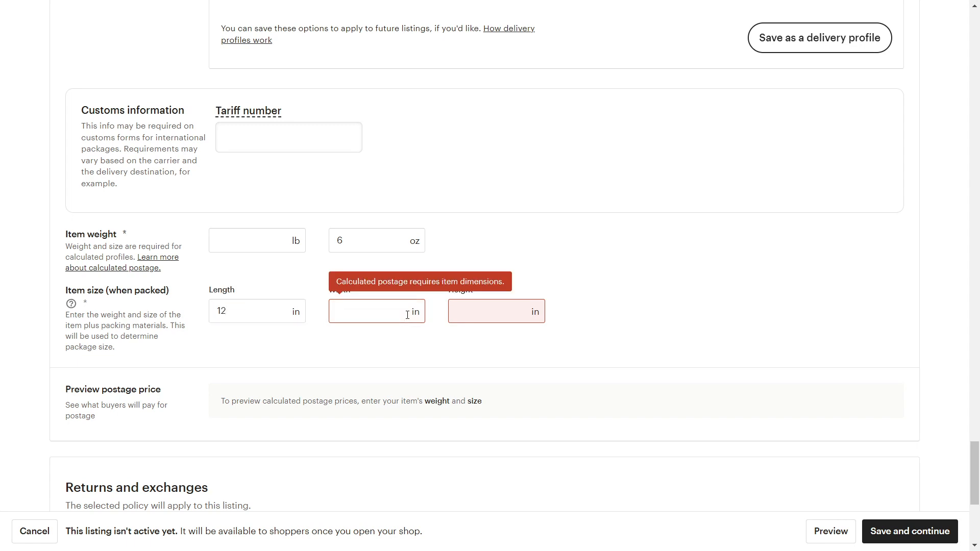
pyautogui.write('10')
pyautogui.click(477, 305)
pyautogui.write('2')
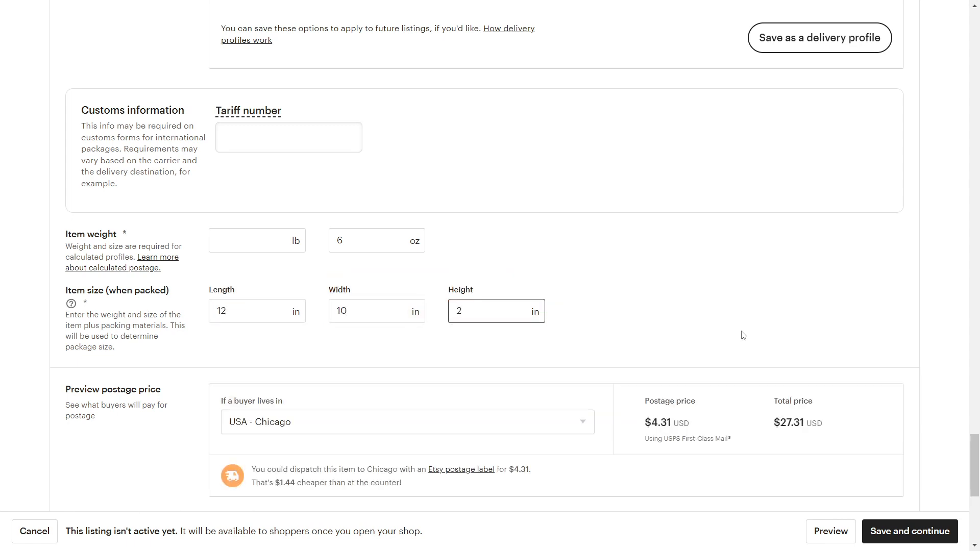
# - Review the completed delivery details and save the first listing
pyautogui.scroll(-3, 765, 299)
pyautogui.scroll(-5, 769, 247)
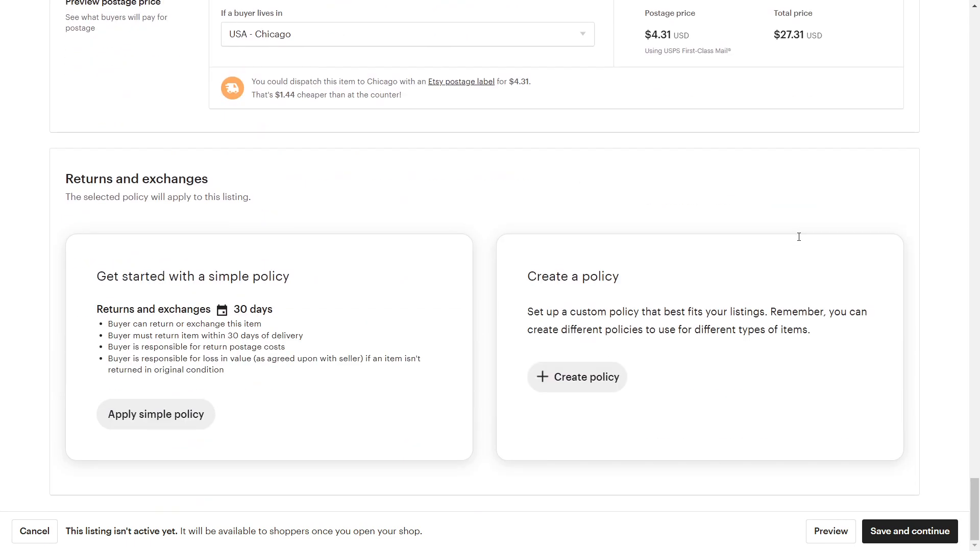
pyautogui.scroll(15, 650, 454)
pyautogui.scroll(20, 650, 454)
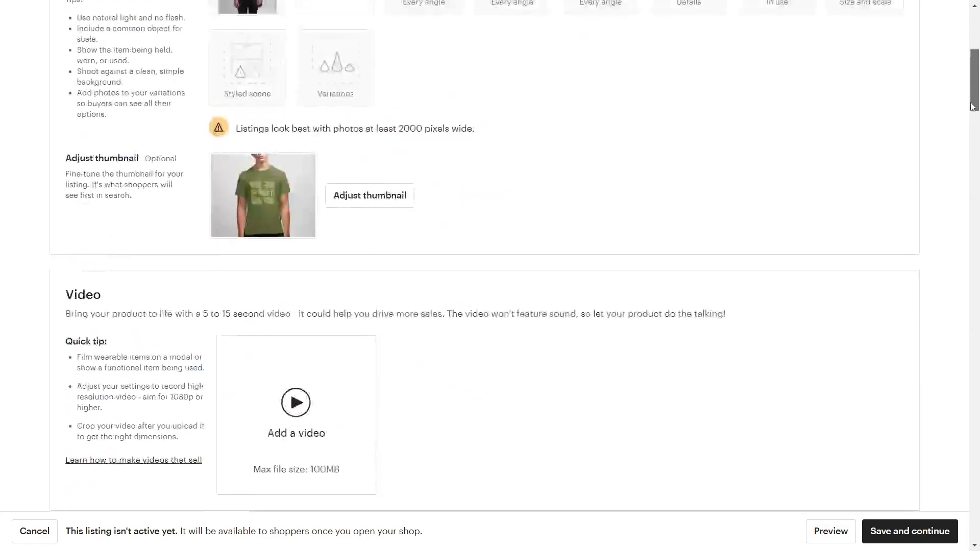
pyautogui.moveTo(974, 76); pyautogui.dragTo(940, 529)
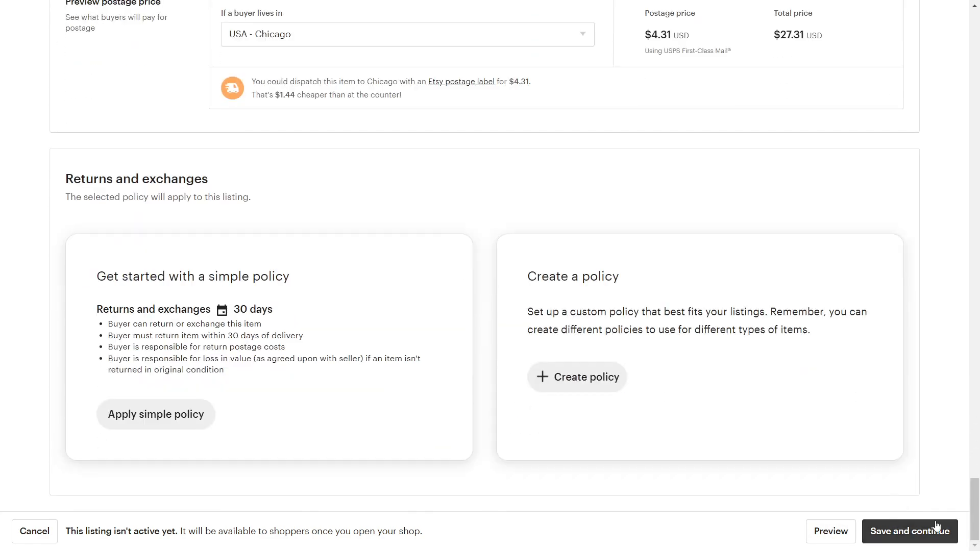
pyautogui.click(905, 531)
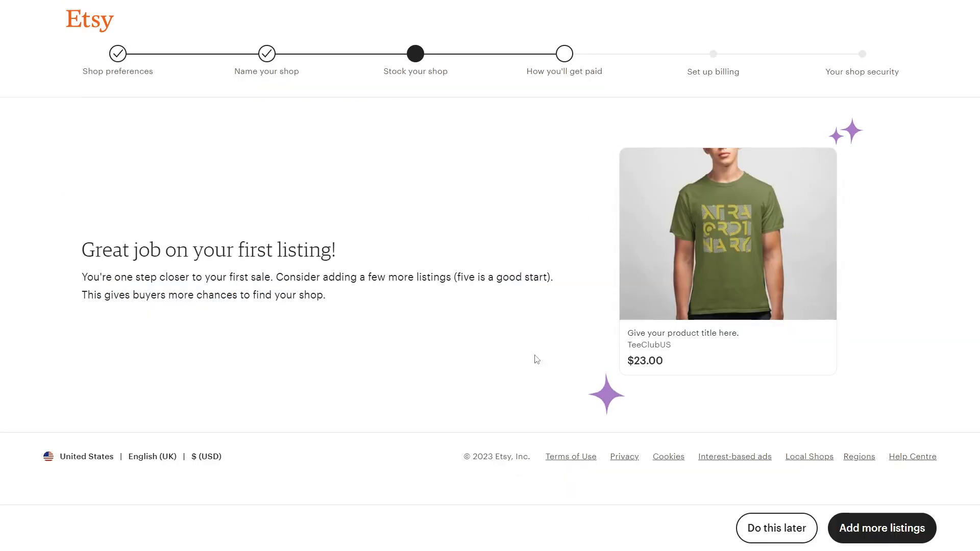
# - Postpone adding more listings and keep United States as the bank country
pyautogui.click(787, 523)
pyautogui.moveTo(369, 125); pyautogui.dragTo(544, 131)
pyautogui.scroll(-4, 219, 342)
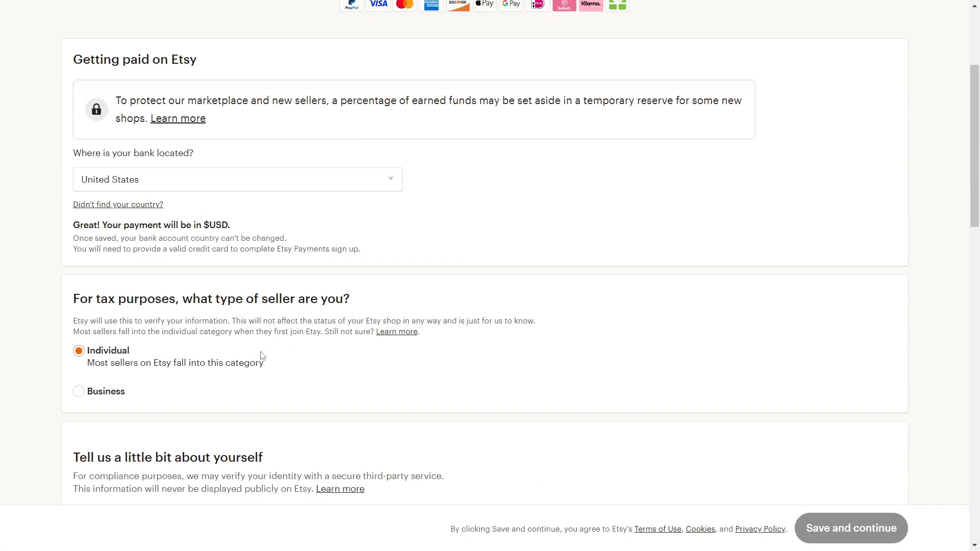
pyautogui.scroll(1, 280, 225)
pyautogui.click(277, 235)
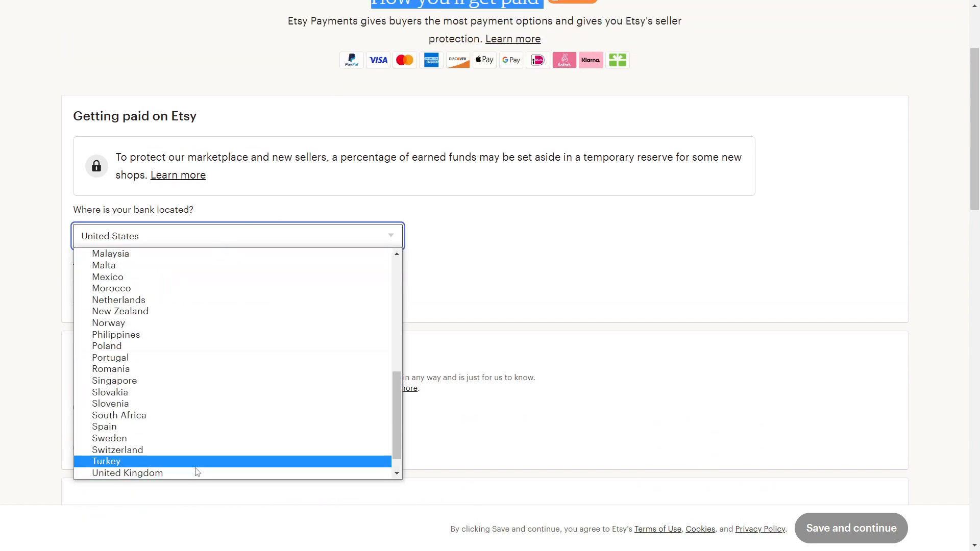
pyautogui.scroll(-1, 196, 430)
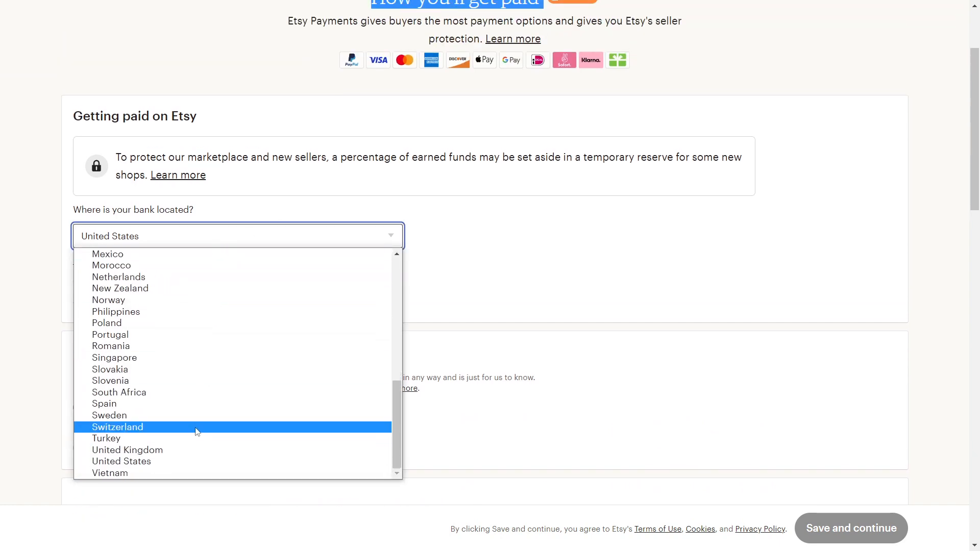
pyautogui.click(162, 461)
# - Switch the seller type to Business and back to Individual, then review the form
pyautogui.scroll(-3, 487, 264)
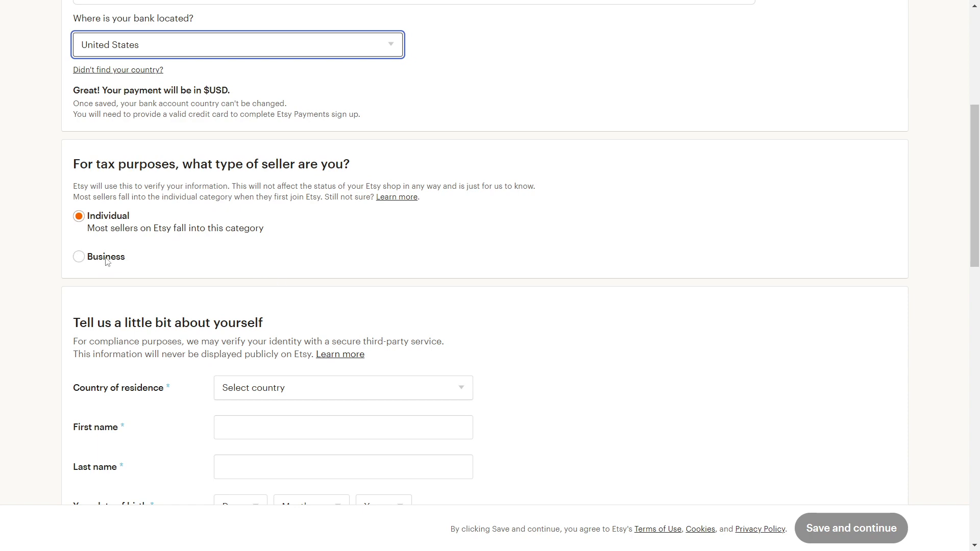
pyautogui.scroll(-1, 118, 253)
pyautogui.click(79, 194)
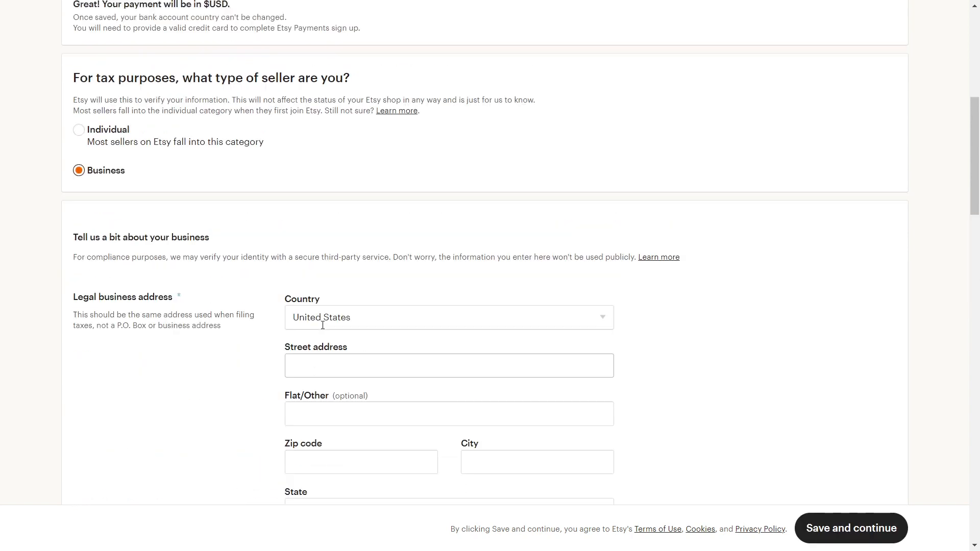
pyautogui.click(79, 153)
pyautogui.scroll(-5, 486, 212)
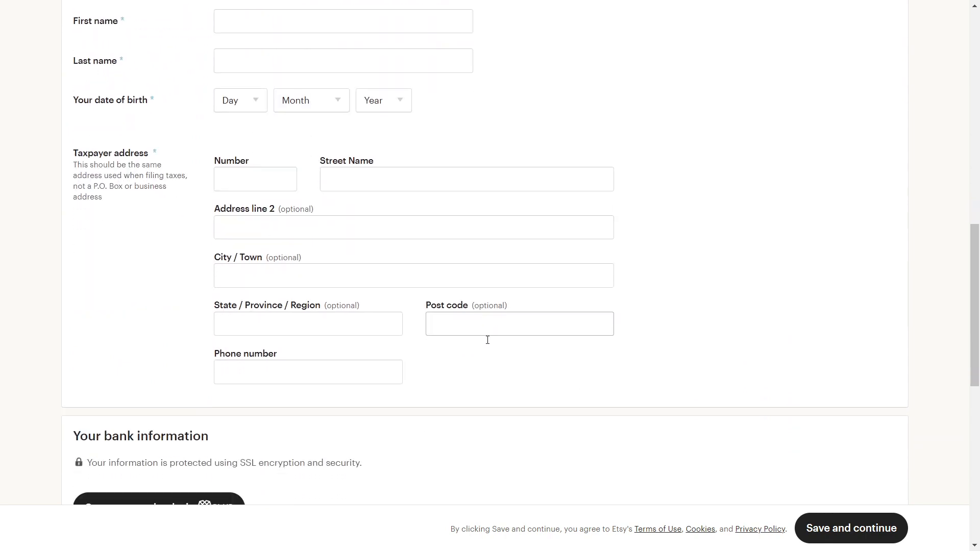
pyautogui.scroll(-3, 487, 340)
pyautogui.scroll(-5, 194, 344)
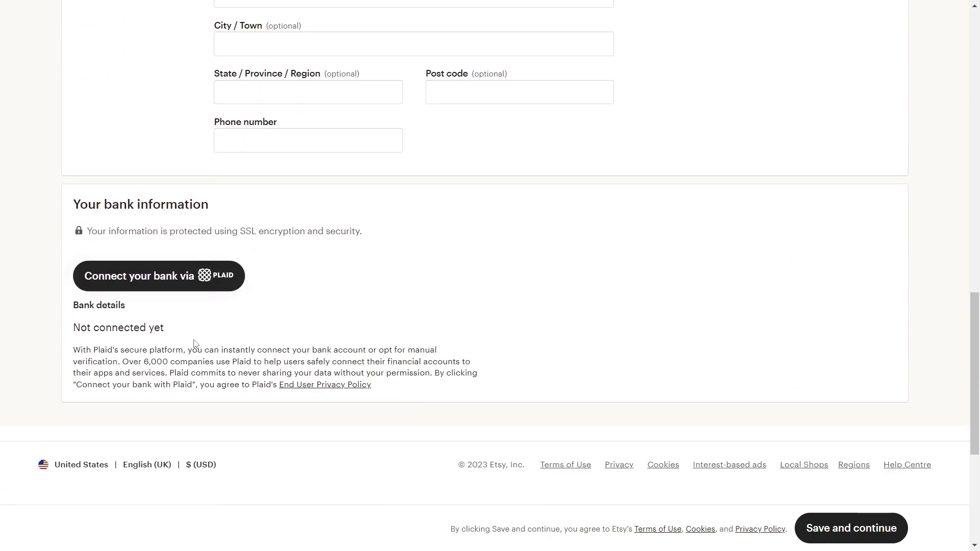
pyautogui.scroll(5, 207, 341)
pyautogui.scroll(6, 207, 342)
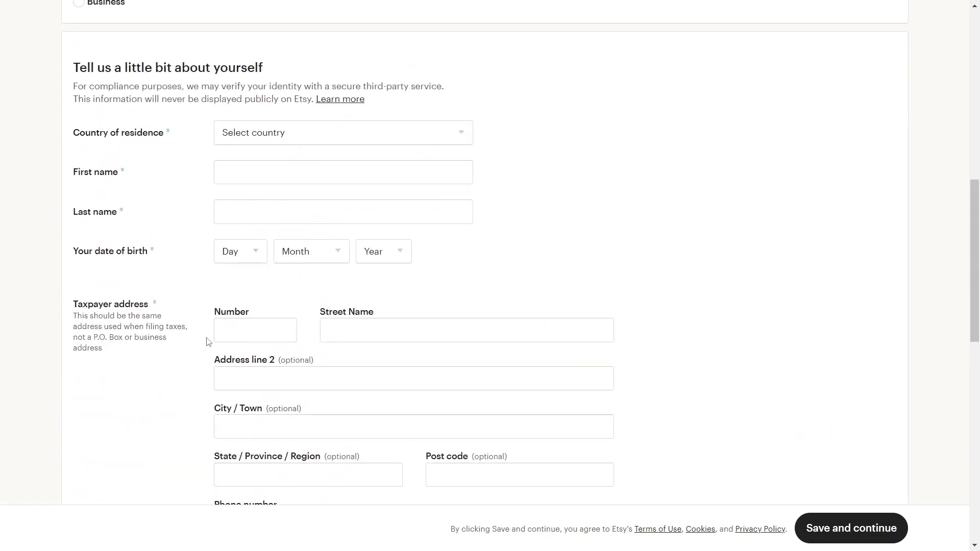
pyautogui.scroll(-1, 630, 367)
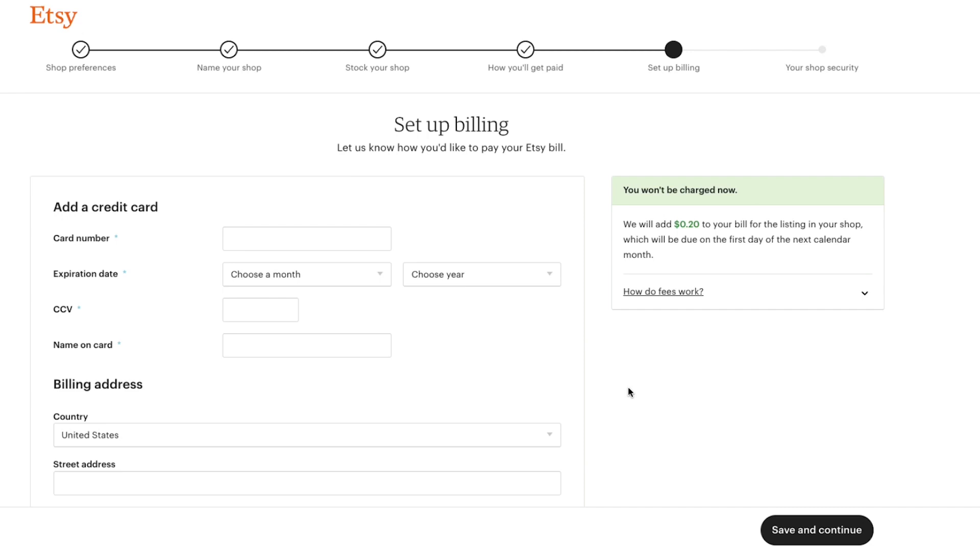
# - Expand 'How do fees work?' and read through the listing, transaction and processing fees
pyautogui.click(663, 294)
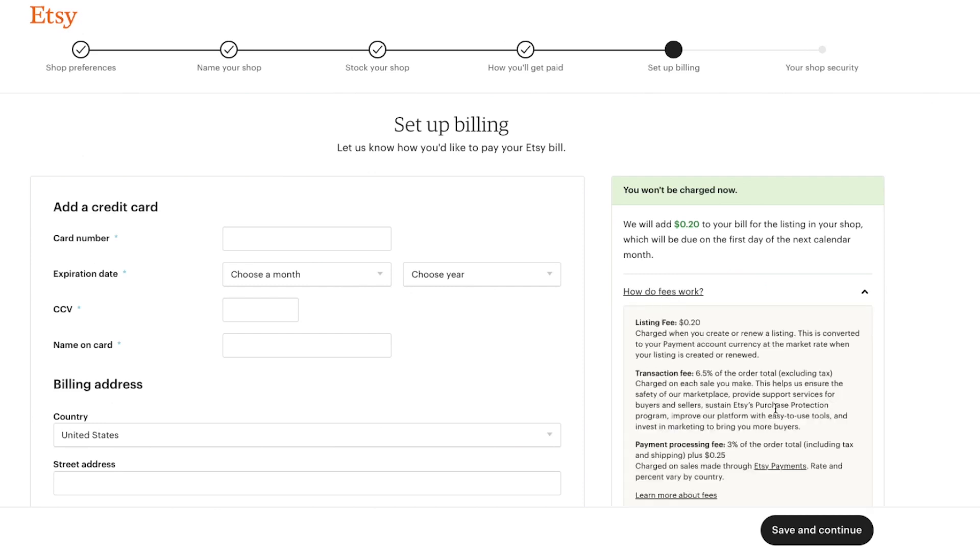
pyautogui.scroll(-1, 922, 338)
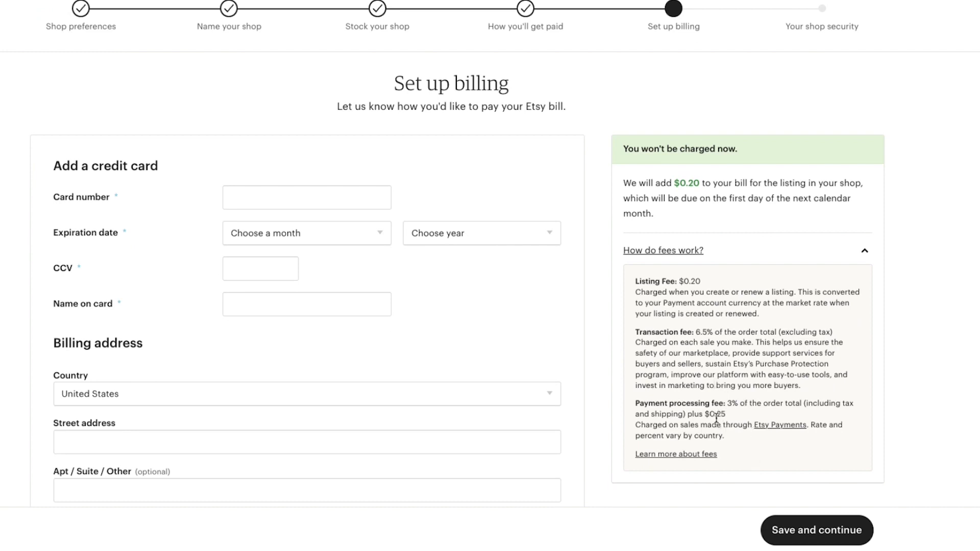
pyautogui.scroll(-1, 472, 323)
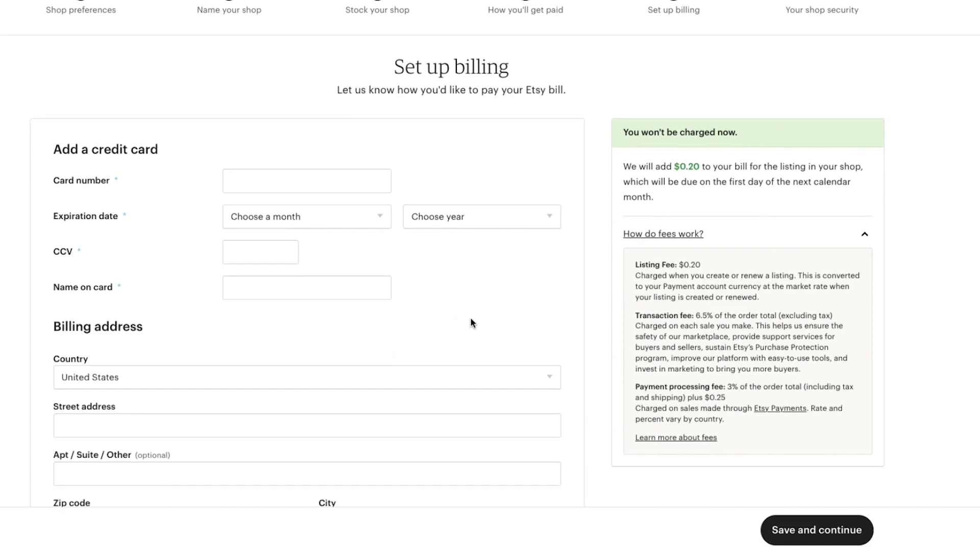
pyautogui.scroll(-3, 471, 323)
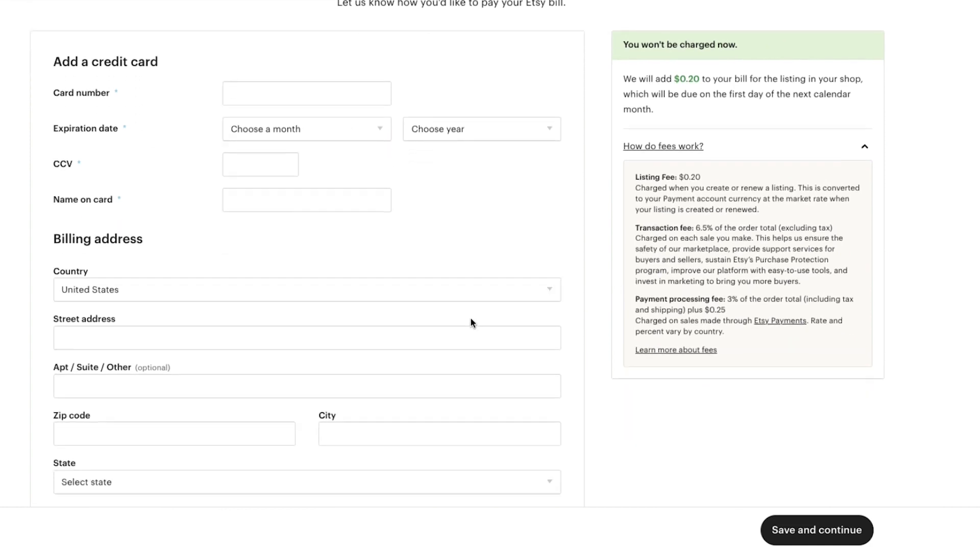
pyautogui.scroll(2, 448, 321)
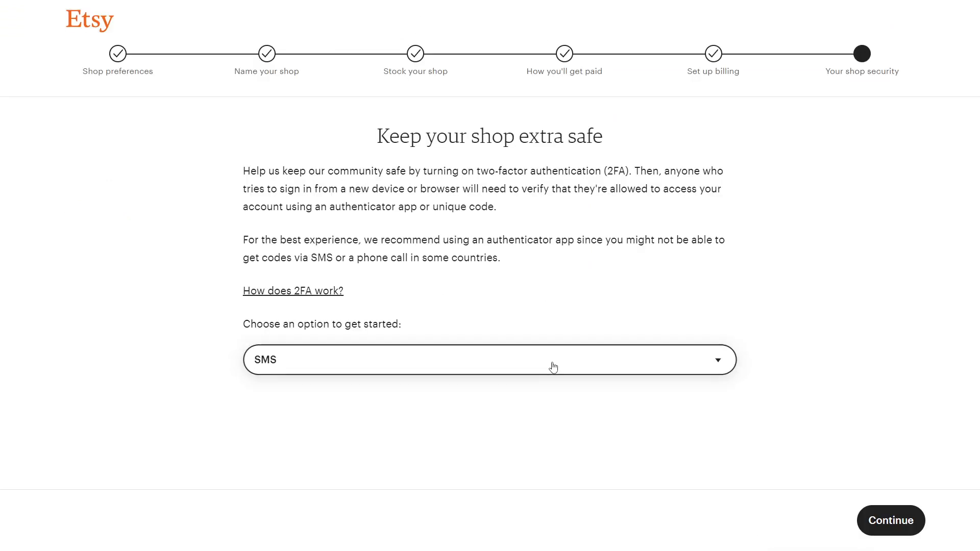
# - Enable two-factor authentication using text-message (SMS) codes and confirm the verification code
pyautogui.click(553, 366)
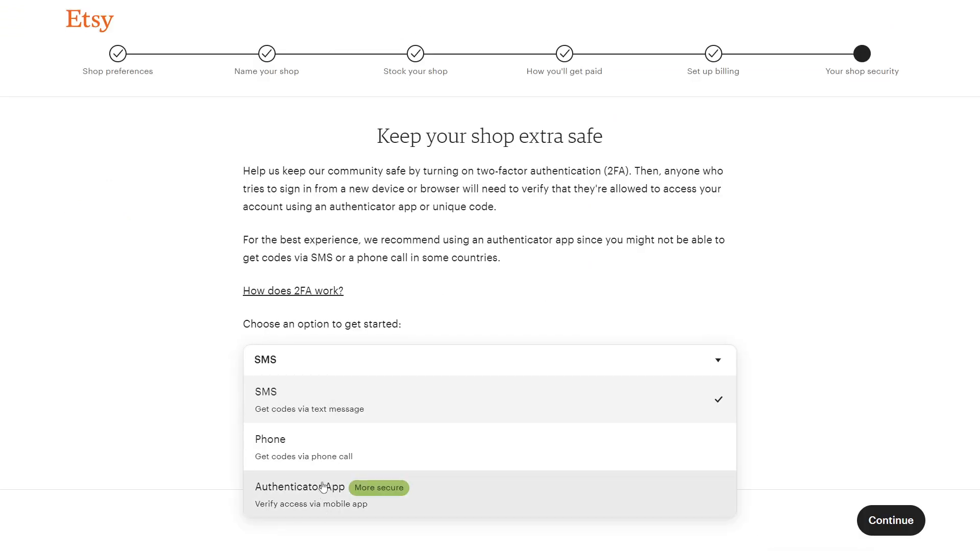
pyautogui.click(358, 410)
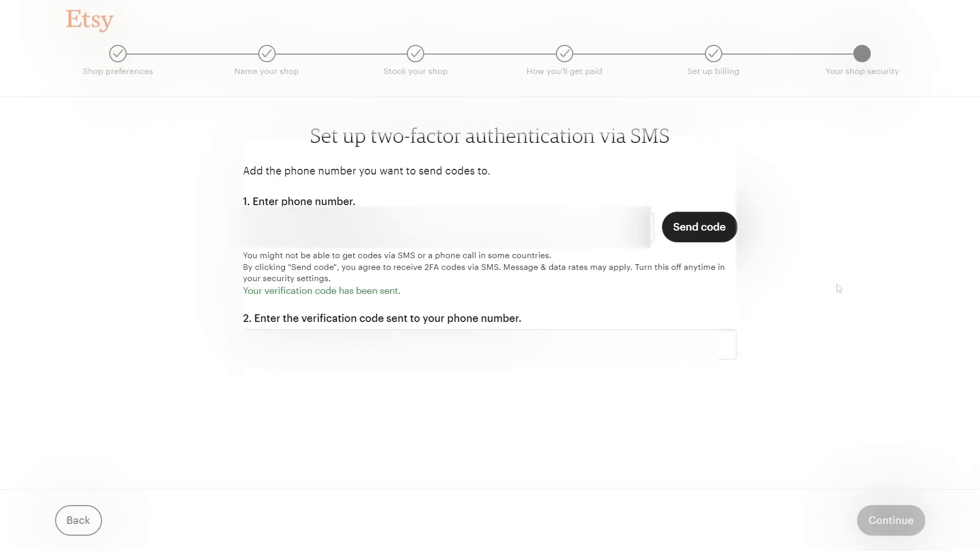
pyautogui.click(891, 520)
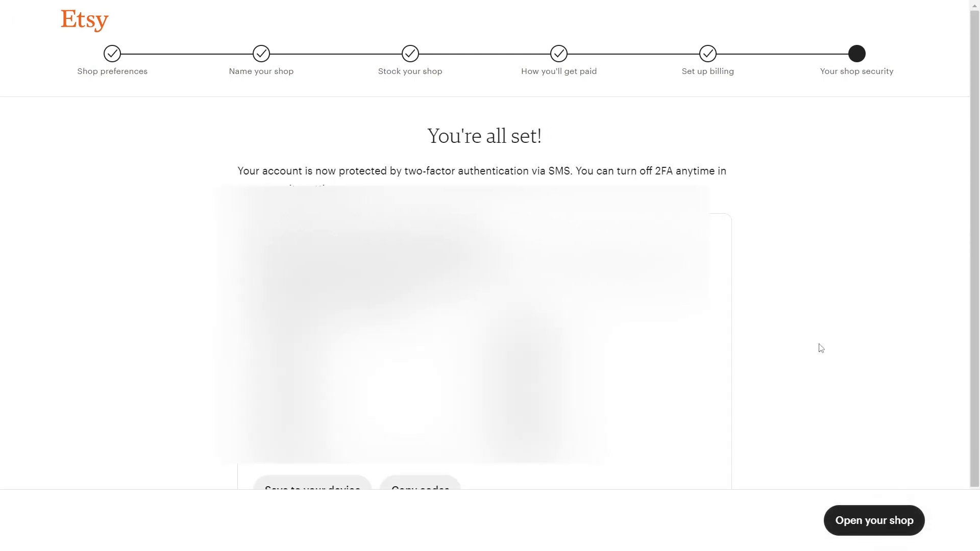
# - Open the shop, tick the tips and updates checkbox, and continue to Shop Manager
pyautogui.scroll(-2, 801, 342)
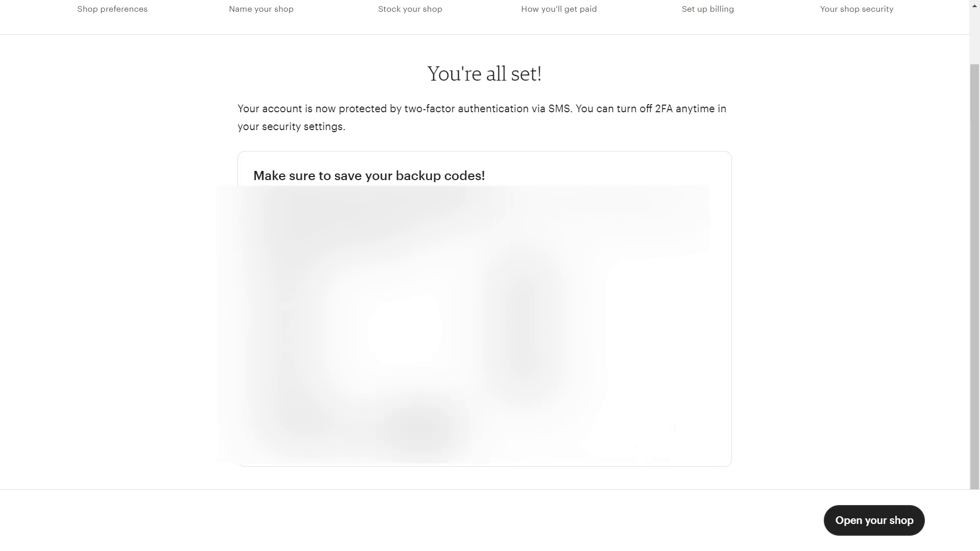
pyautogui.click(876, 526)
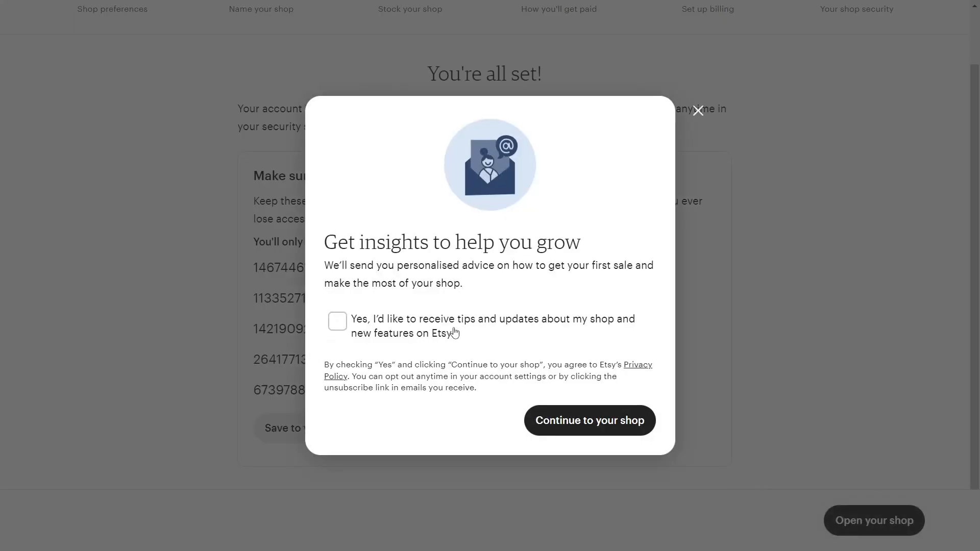
pyautogui.click(341, 324)
pyautogui.click(631, 426)
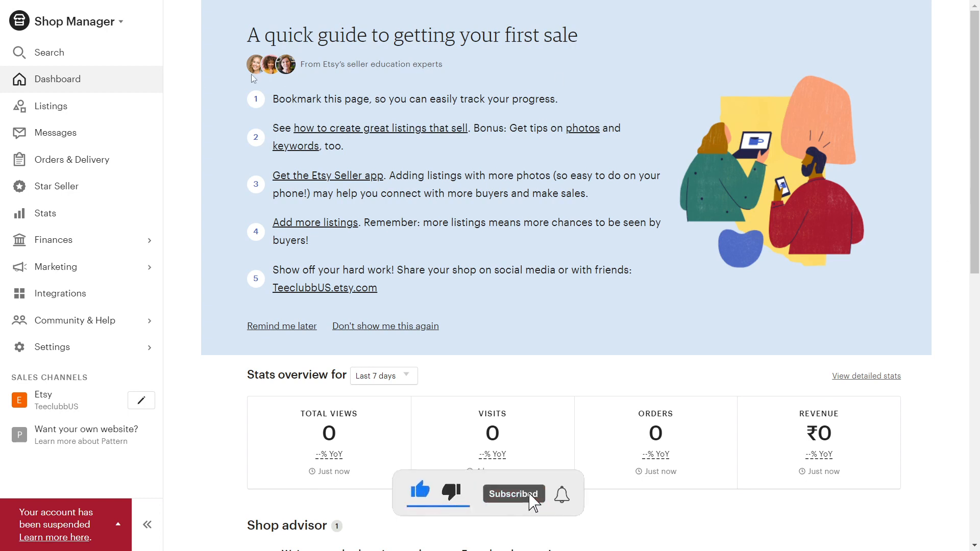
# - Highlight the quick guide heading text on the Shop Manager dashboard
pyautogui.moveTo(245, 36); pyautogui.dragTo(571, 43)
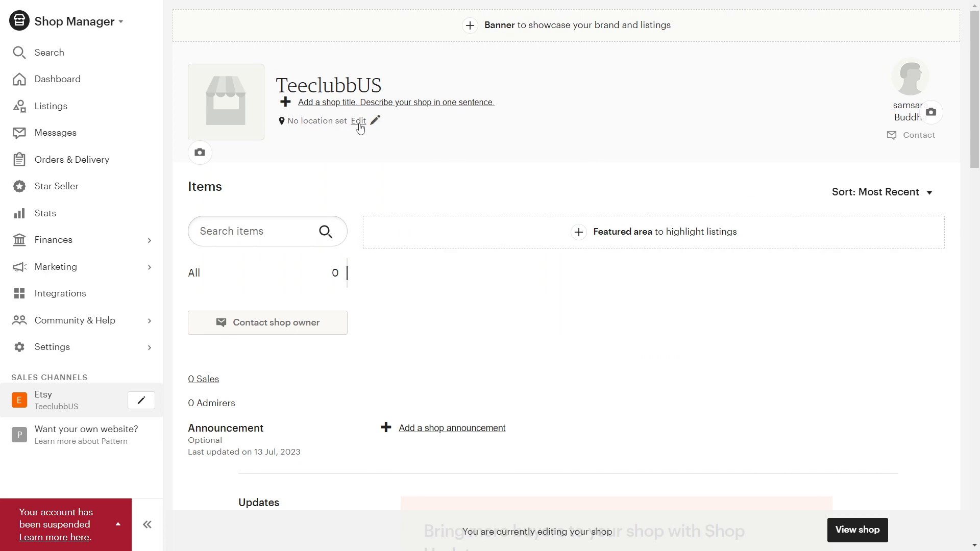
# - Scroll down through the Etsy shop editor's sections to review them
pyautogui.scroll(-2, 357, 120)
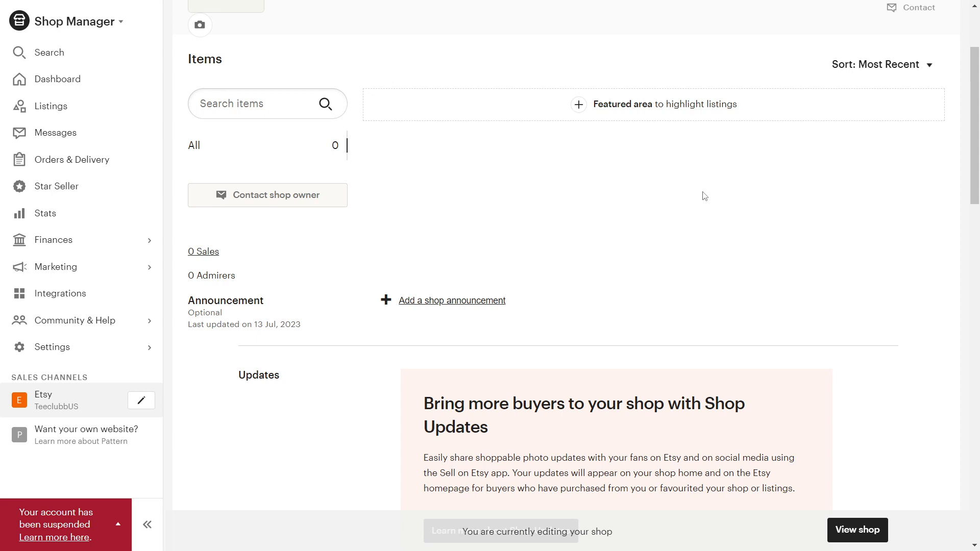
pyautogui.scroll(-2, 704, 196)
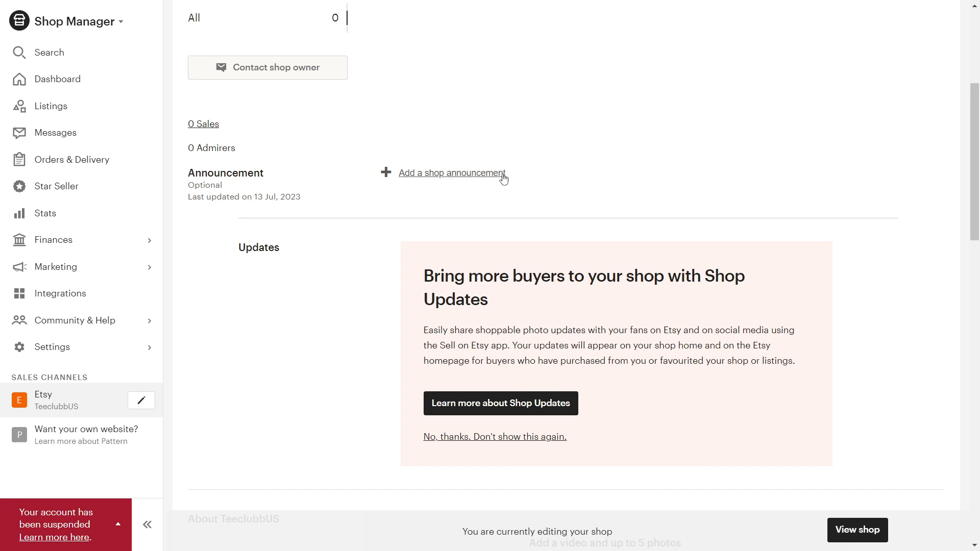
pyautogui.scroll(-6, 704, 193)
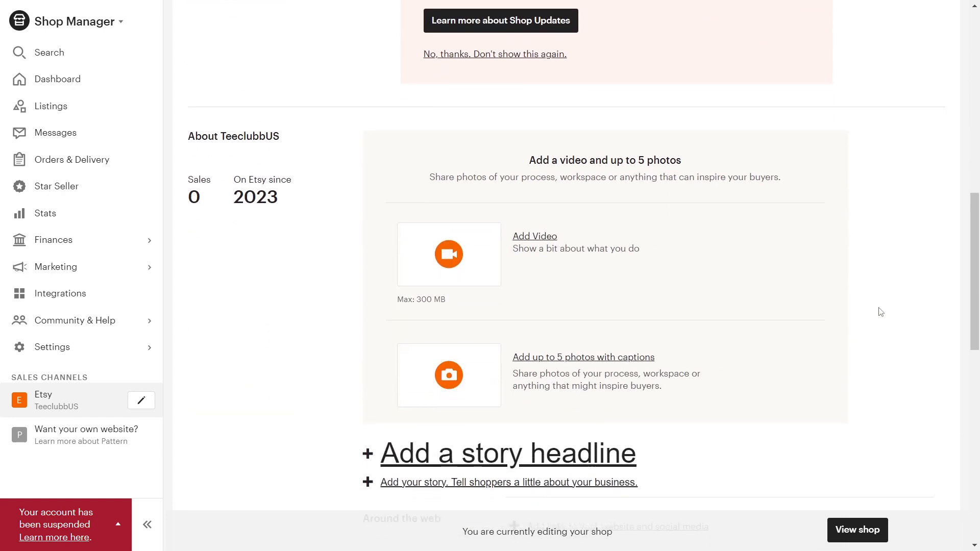
pyautogui.scroll(-10, 877, 308)
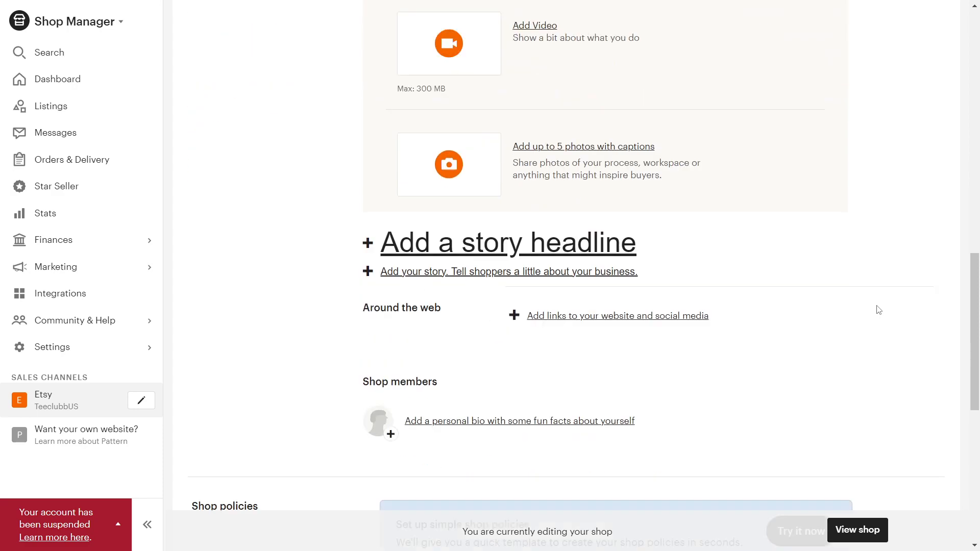
pyautogui.scroll(-3, 527, 205)
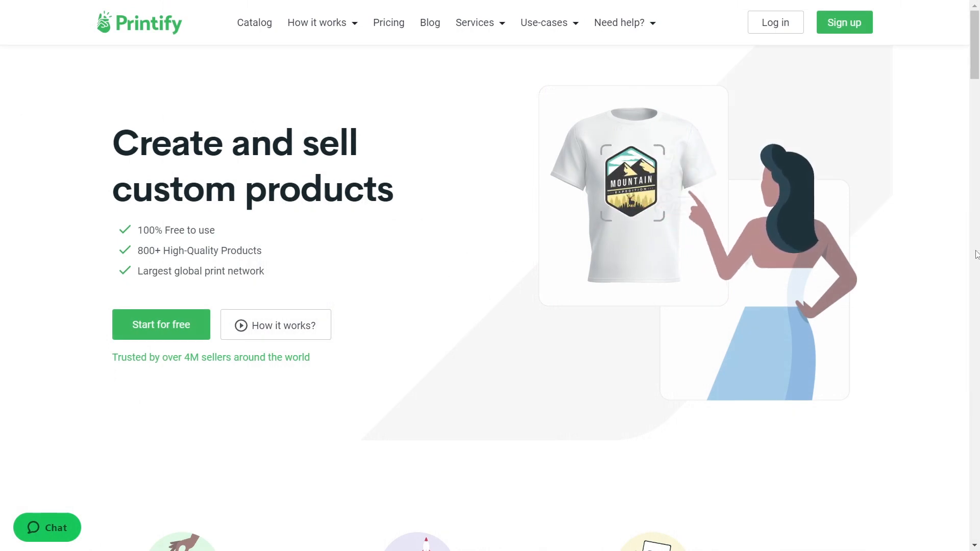
# - Start a free Printify account and begin connecting the unnamed store via Manage My Stores
pyautogui.click(173, 329)
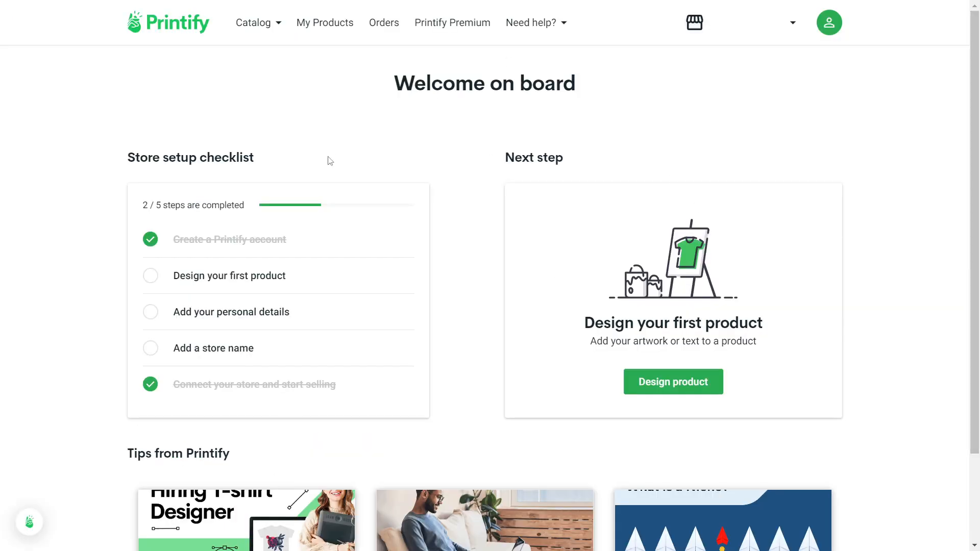
pyautogui.click(794, 31)
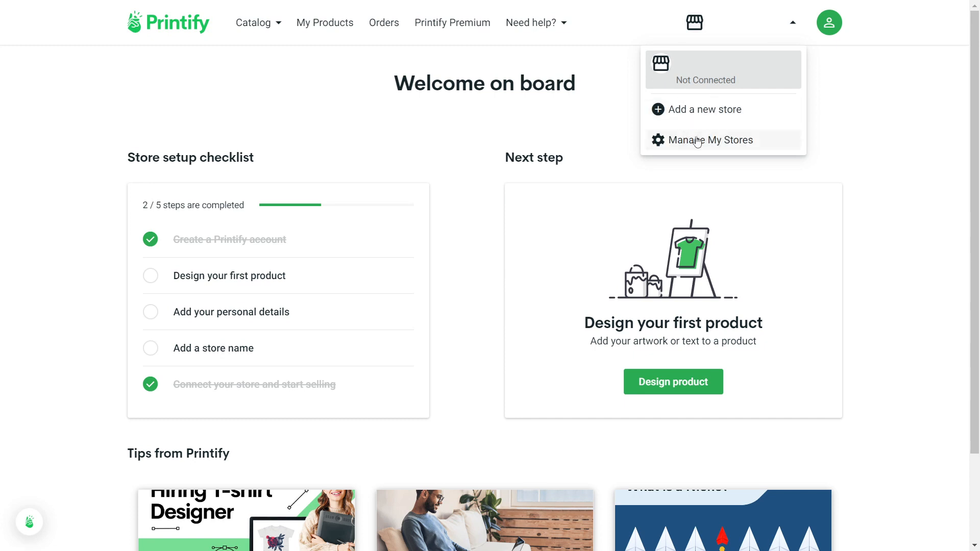
pyautogui.click(730, 141)
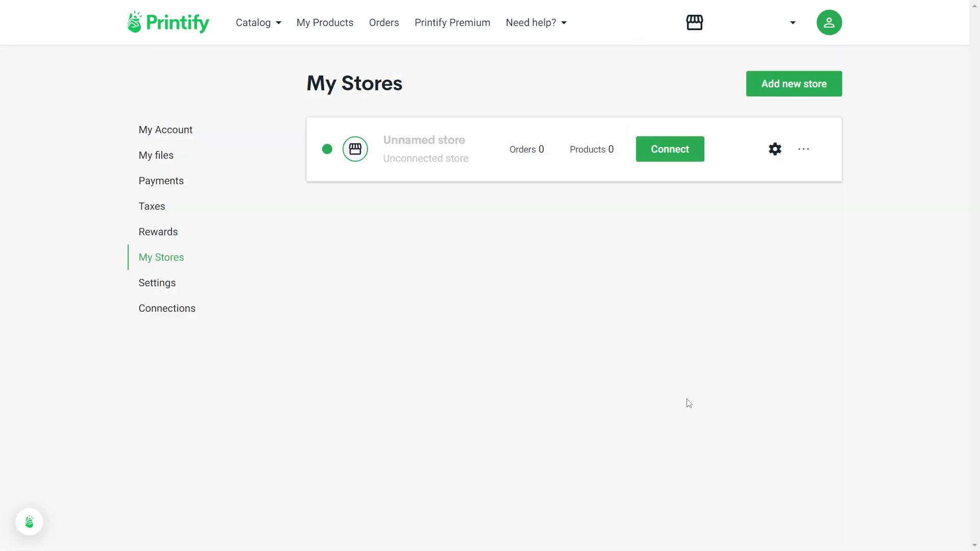
pyautogui.click(679, 151)
pyautogui.scroll(-5, 664, 156)
pyautogui.scroll(5, 549, 184)
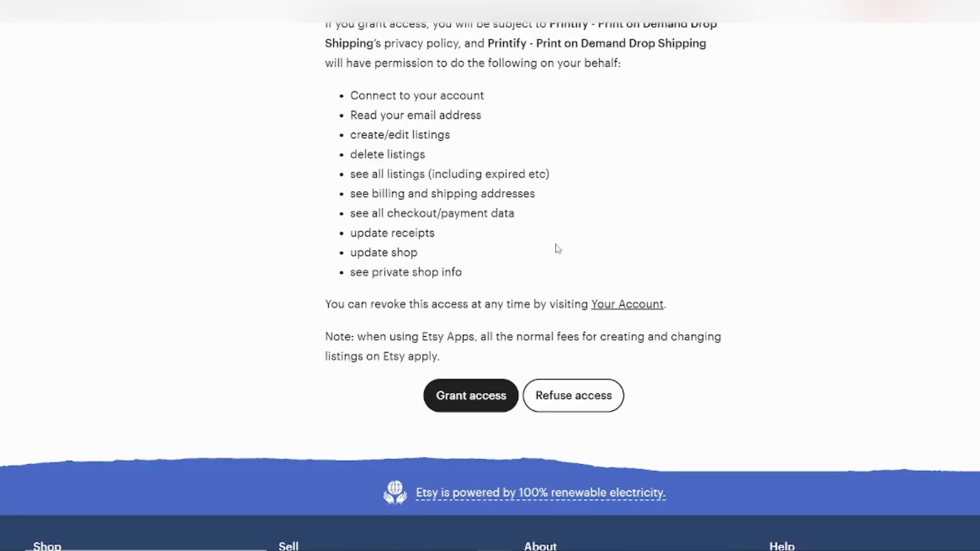
# - Grant Printify access to the Etsy shop on Etsy's authorization page
pyautogui.scroll(4, 735, 383)
pyautogui.scroll(3, 897, 267)
pyautogui.scroll(-8, 899, 262)
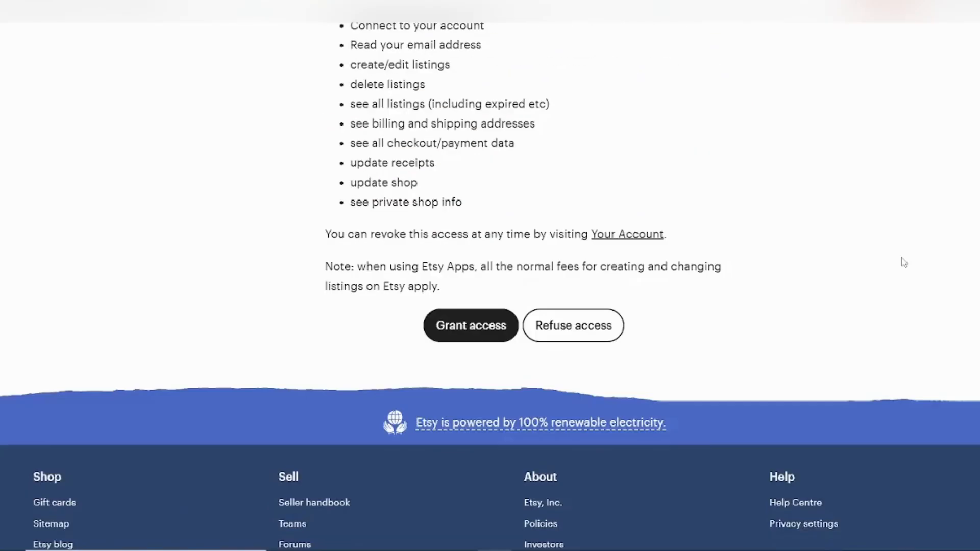
pyautogui.scroll(4, 902, 263)
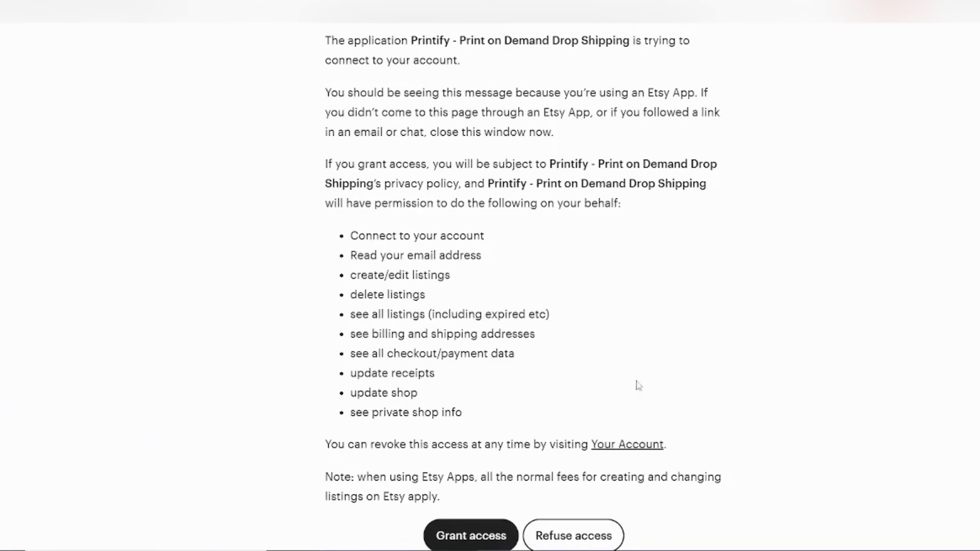
pyautogui.scroll(-1, 443, 507)
pyautogui.click(471, 465)
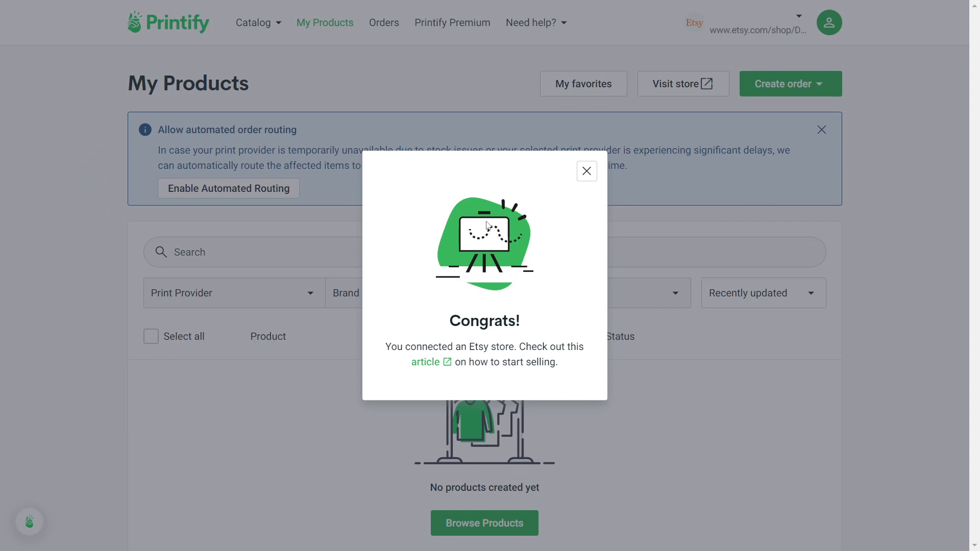
# - Dismiss the congratulations message and browse the catalog's Men's Clothing T-shirts
pyautogui.click(594, 175)
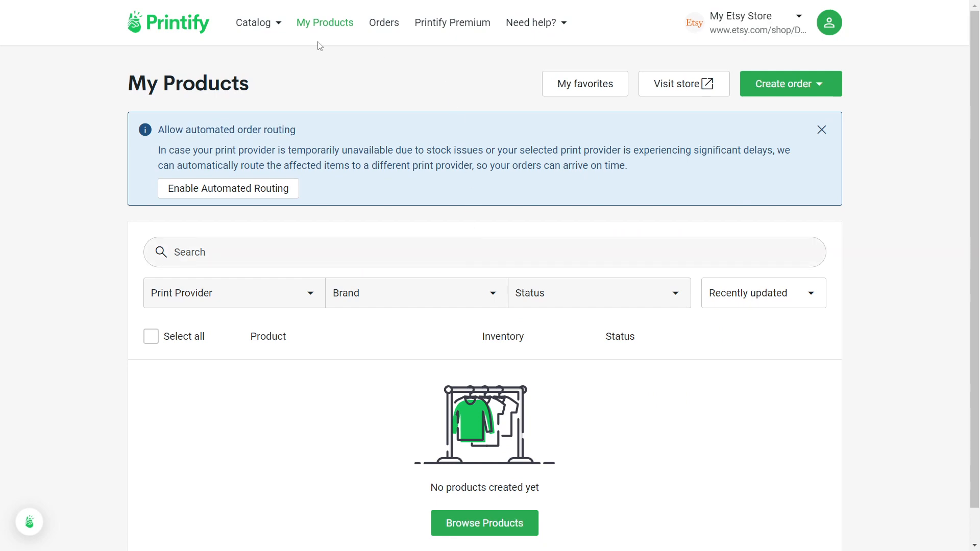
pyautogui.click(267, 26)
pyautogui.click(268, 26)
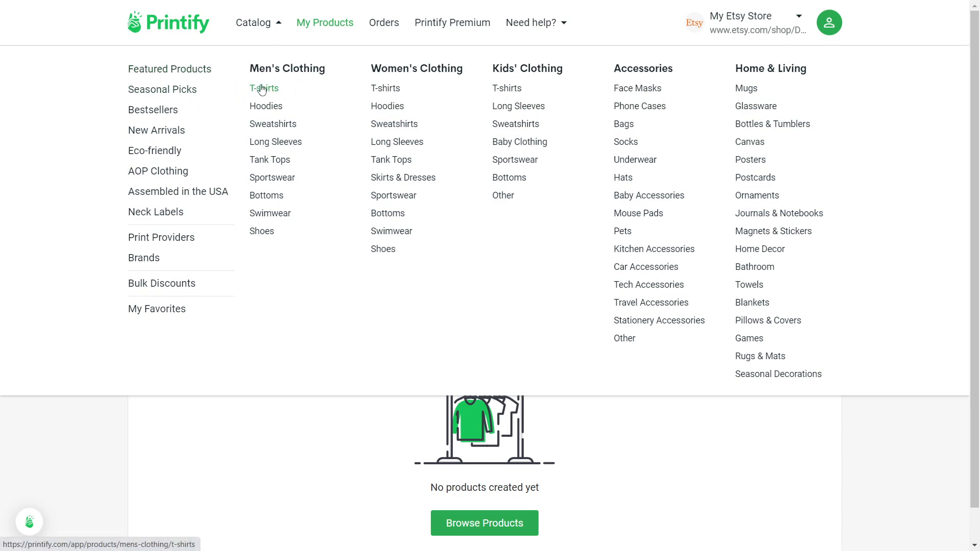
pyautogui.click(263, 88)
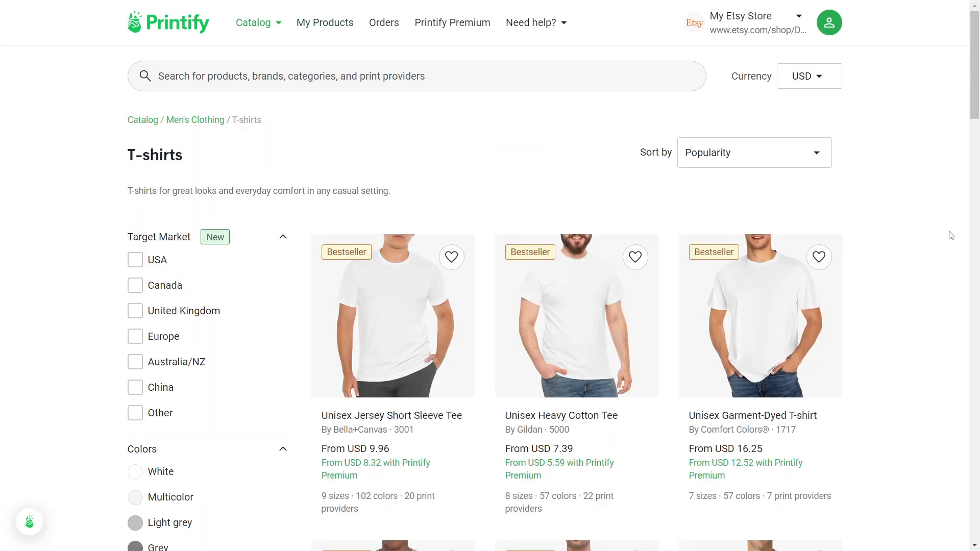
pyautogui.scroll(-1, 463, 295)
pyautogui.scroll(-8, 464, 295)
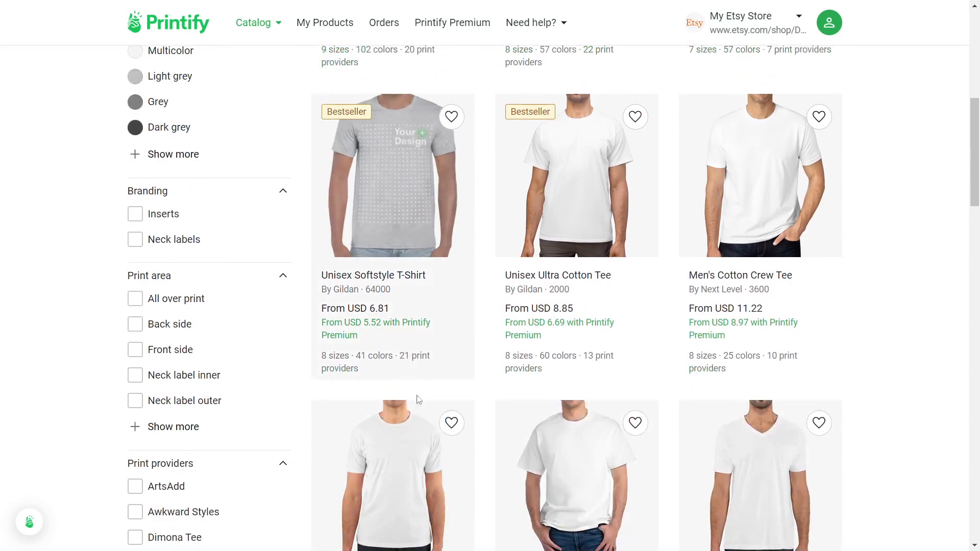
pyautogui.scroll(-5, 562, 276)
pyautogui.scroll(5, 562, 286)
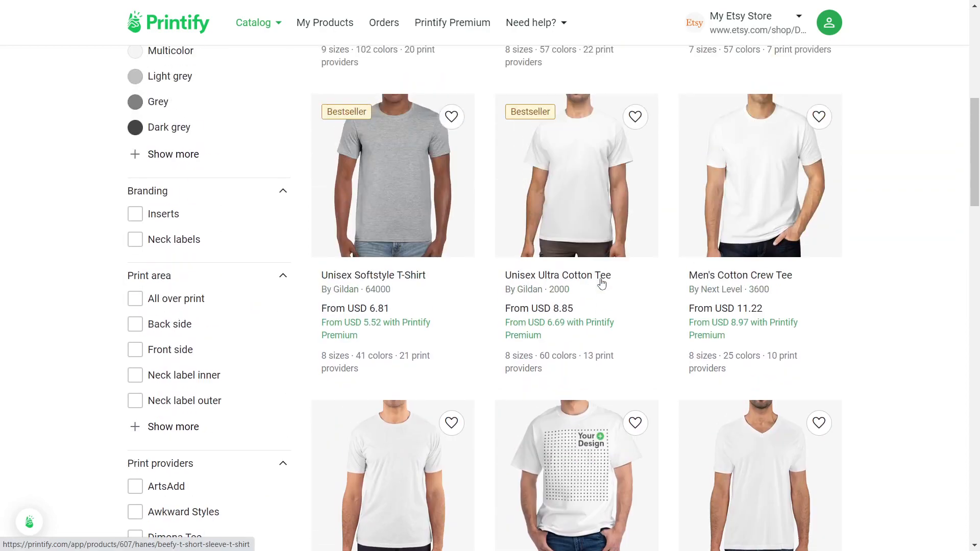
pyautogui.scroll(3, 557, 303)
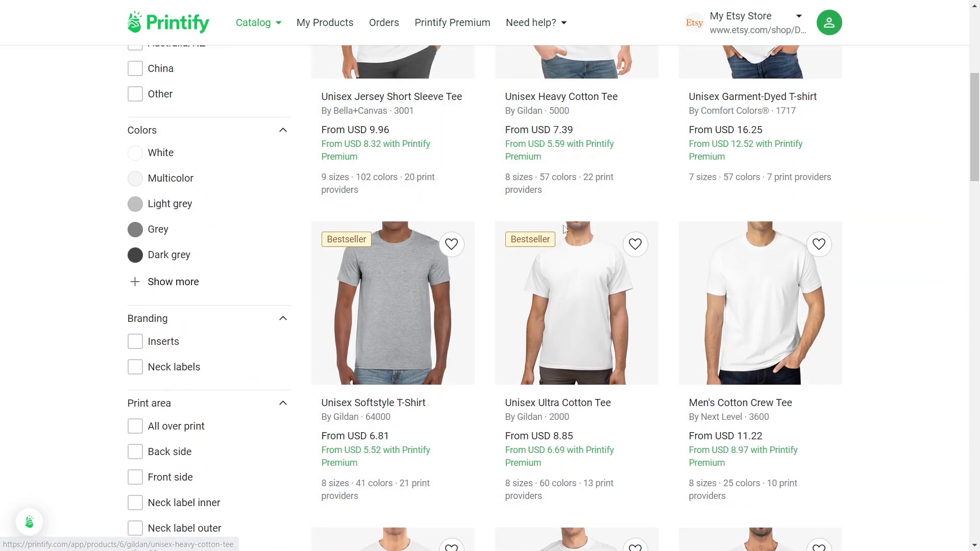
# - Open the Unisex Ultra Cotton Tee and start designing with Awkward Styles as provider
pyautogui.click(553, 410)
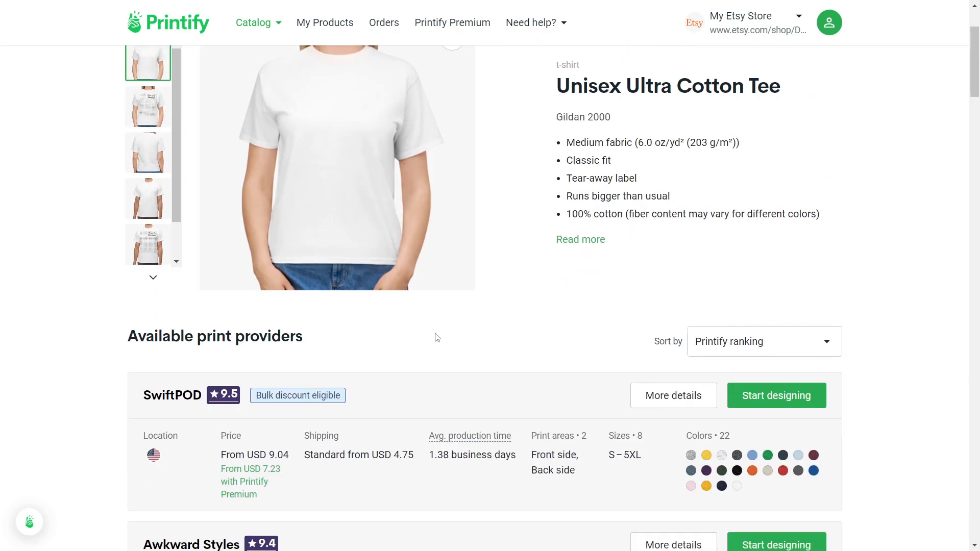
pyautogui.scroll(-7, 593, 345)
pyautogui.scroll(-4, 254, 342)
pyautogui.scroll(-4, 785, 379)
pyautogui.scroll(8, 736, 262)
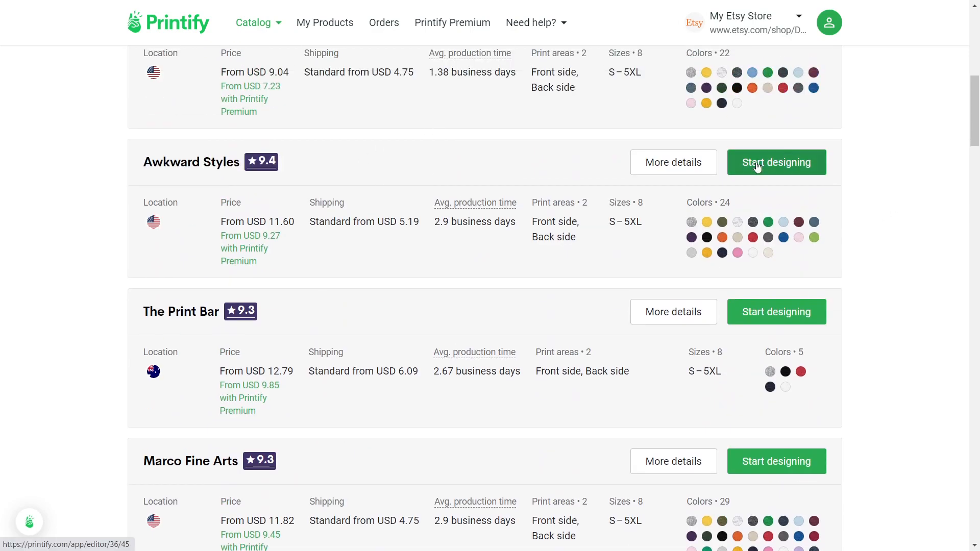
pyautogui.click(757, 167)
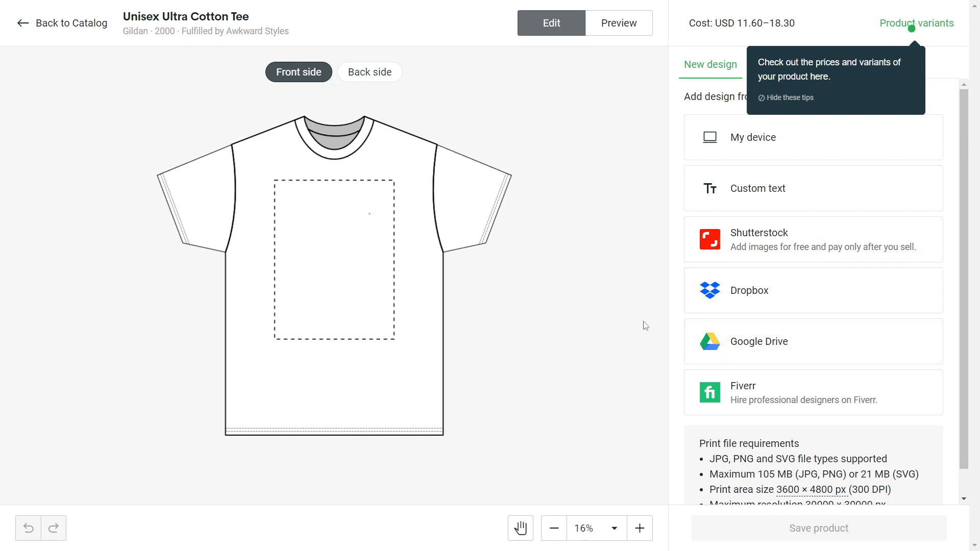
# - Add centred text 'Your DESIGN HERE' to the shirt front, shrinking and raising it
pyautogui.scroll(-2, 605, 318)
pyautogui.scroll(1, 474, 275)
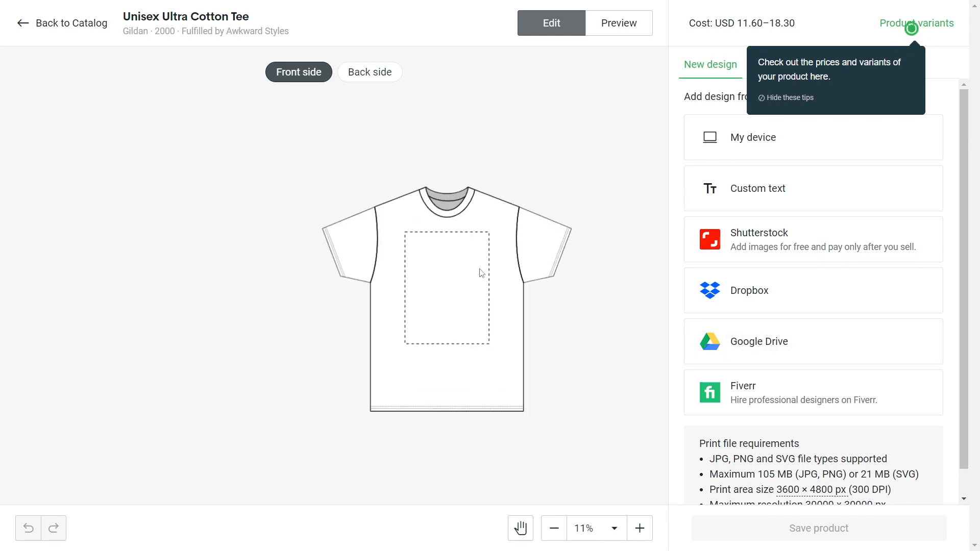
pyautogui.click(735, 180)
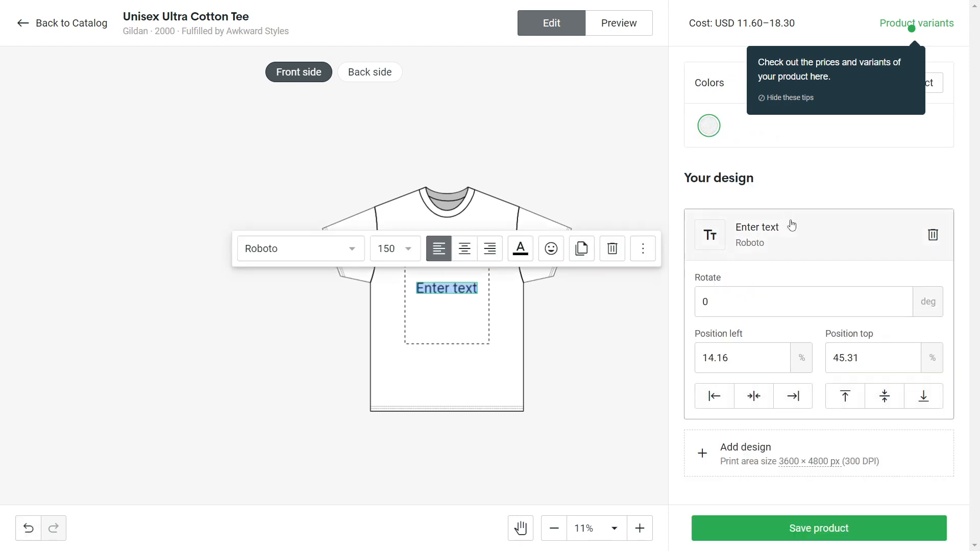
pyautogui.write('Your DESIGN HERE')
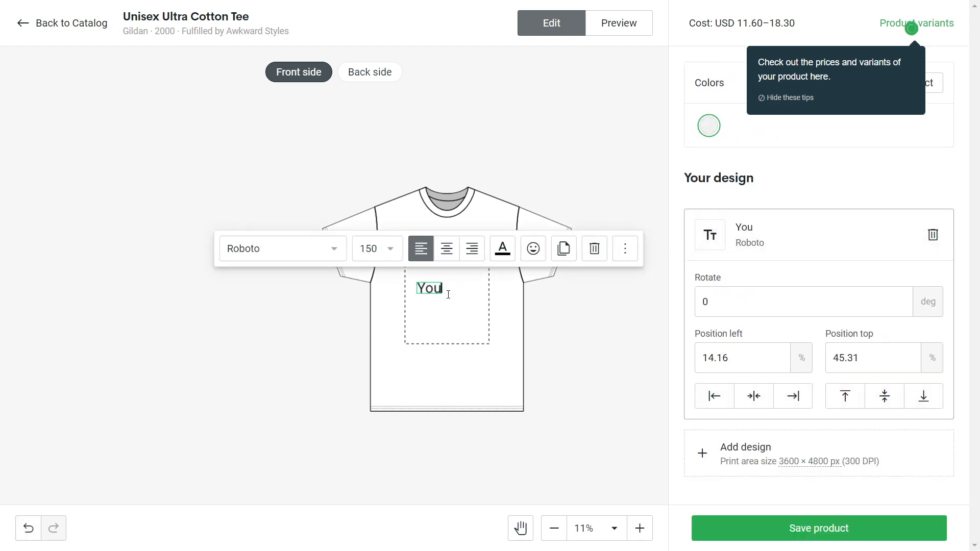
pyautogui.click(464, 249)
pyautogui.moveTo(470, 292); pyautogui.dragTo(457, 292)
pyautogui.moveTo(495, 296); pyautogui.dragTo(433, 269)
# - Correct the text to 'YOUR DESIGN HERE', centre it on the shirt, and save the product
pyautogui.doubleClick(435, 268)
pyautogui.write('OUR')
pyautogui.doubleClick(444, 269)
pyautogui.click(444, 269)
pyautogui.press('BackSpace')
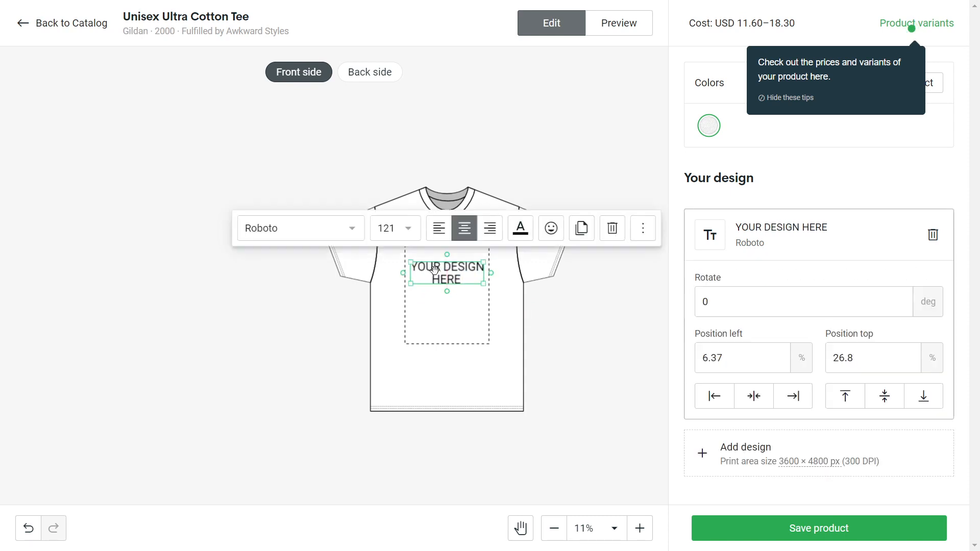
pyautogui.click(556, 318)
pyautogui.click(811, 539)
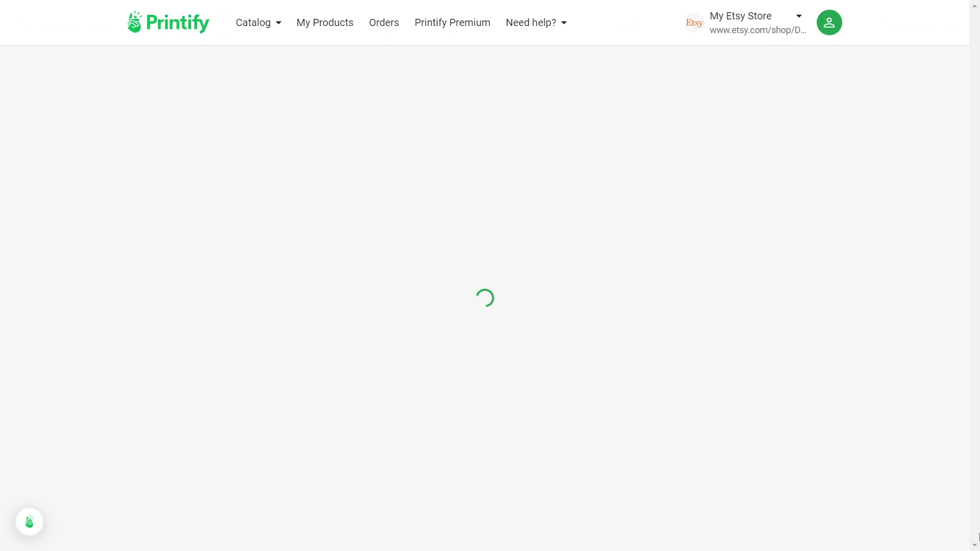
# - Replace the product title with 'Your Design Graphic T-shirts'
pyautogui.scroll(-10, 472, 443)
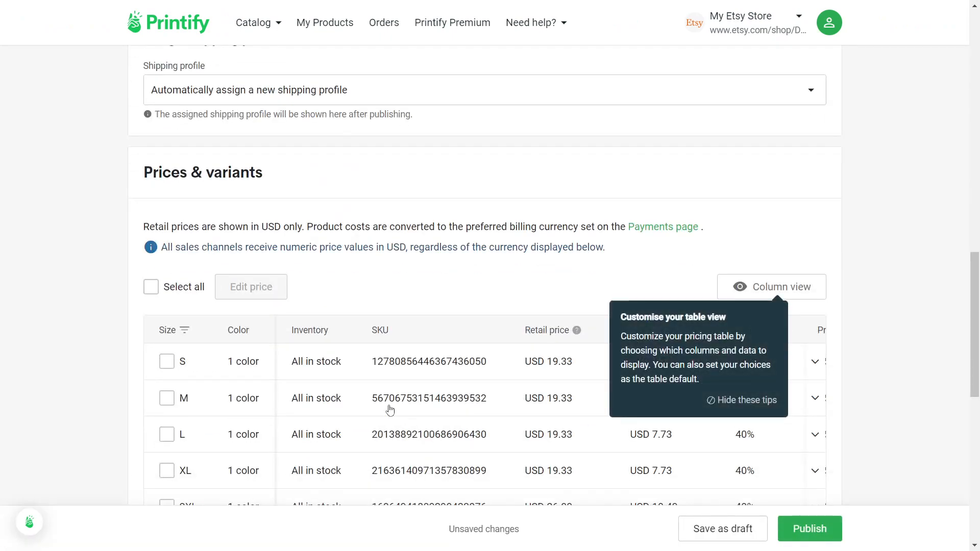
pyautogui.scroll(7, 390, 408)
pyautogui.scroll(10, 390, 409)
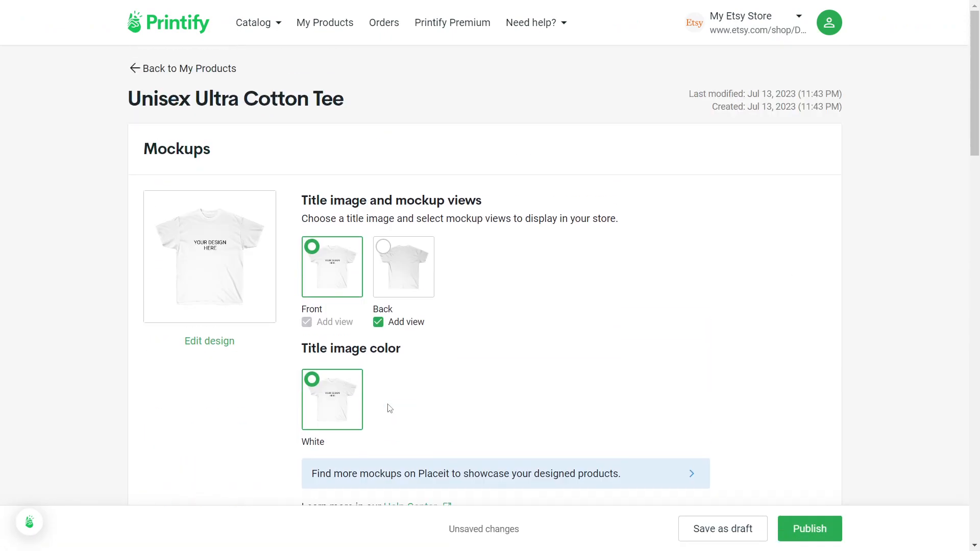
pyautogui.scroll(-3, 427, 180)
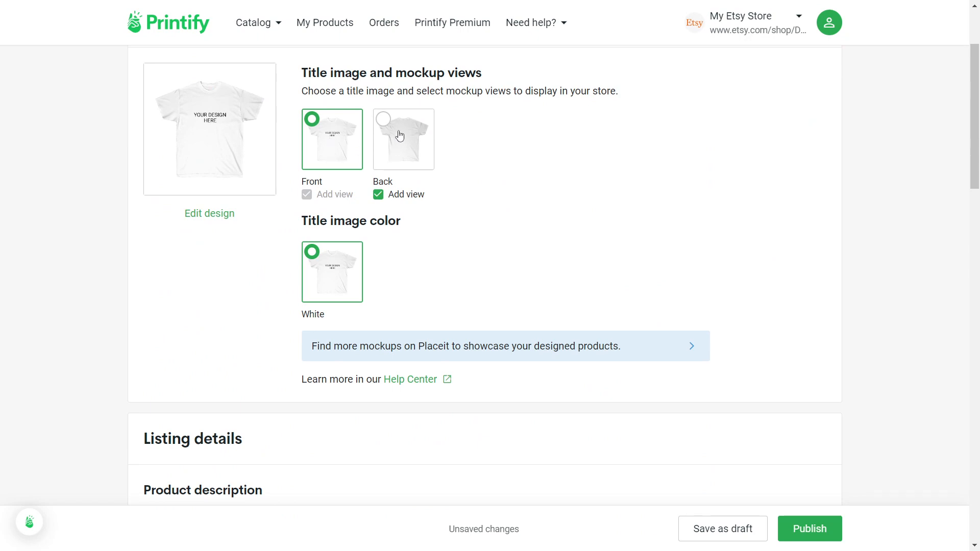
pyautogui.scroll(-4, 393, 273)
pyautogui.scroll(5, 394, 271)
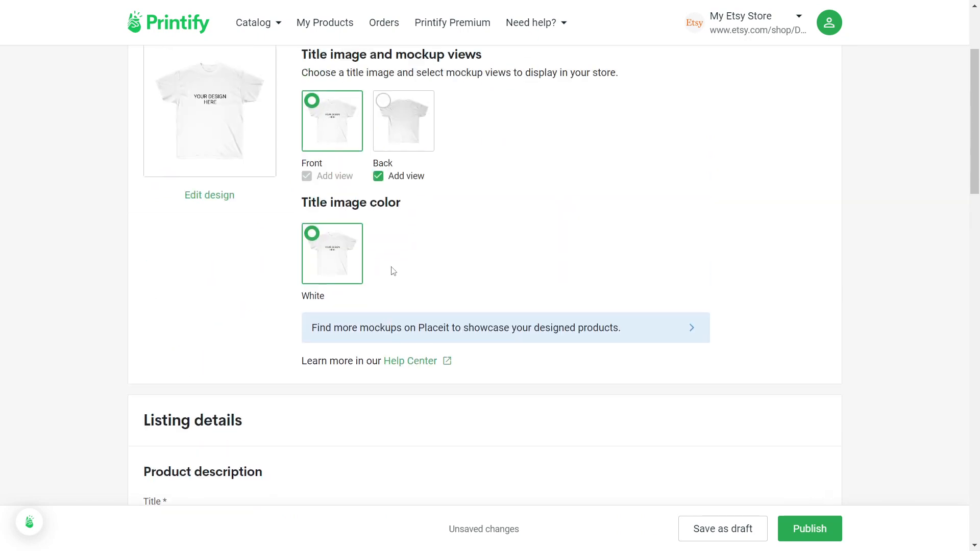
pyautogui.scroll(-9, 432, 304)
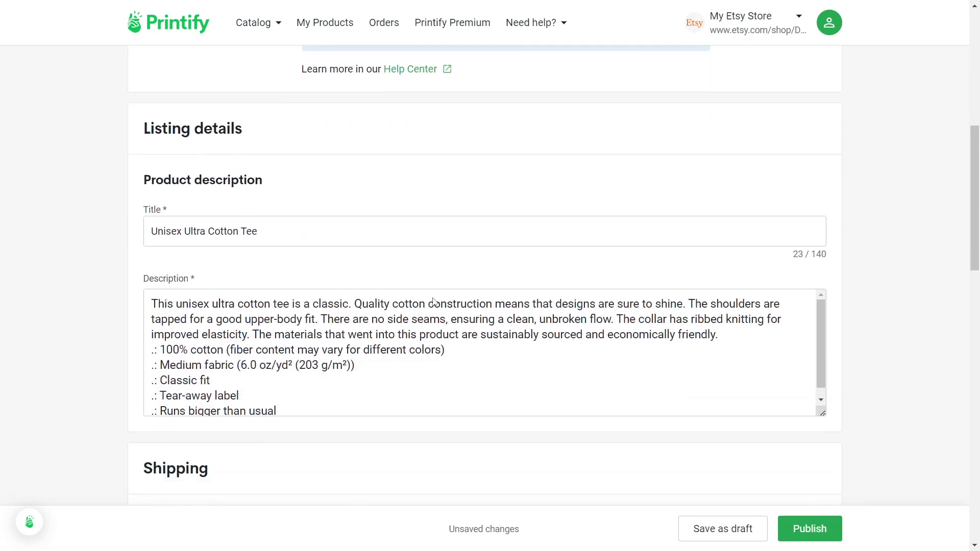
pyautogui.moveTo(262, 226); pyautogui.dragTo(138, 224)
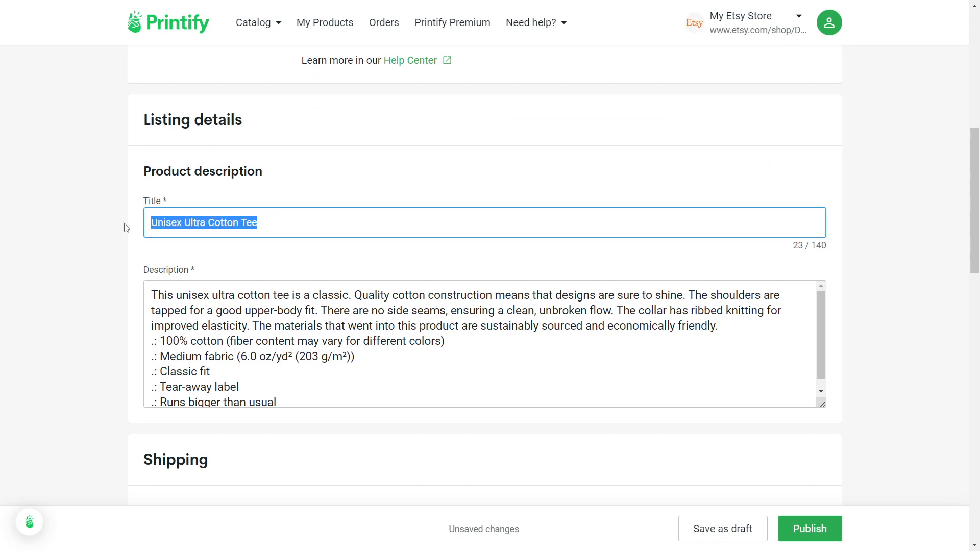
pyautogui.write('Your DEs')
pyautogui.press('BackSpace')
pyautogui.press('BackSpace')
pyautogui.write('design Gra')
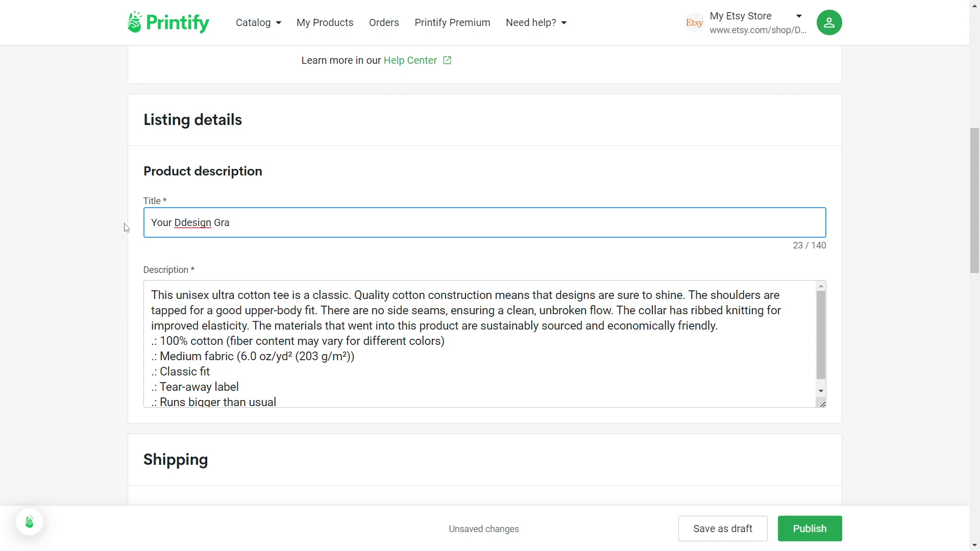
pyautogui.press('BackSpace')
pyautogui.click(358, 310)
# - Select the S, M, L and XL size variants in Prices & variants
pyautogui.scroll(-1, 367, 363)
pyautogui.scroll(-1, 367, 363)
pyautogui.scroll(-4, 331, 246)
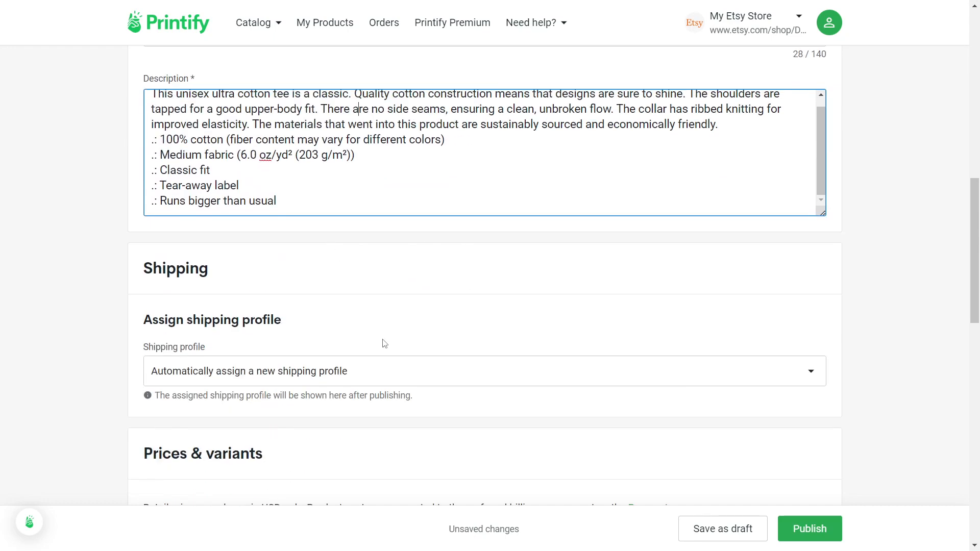
pyautogui.scroll(-3, 388, 339)
pyautogui.click(820, 246)
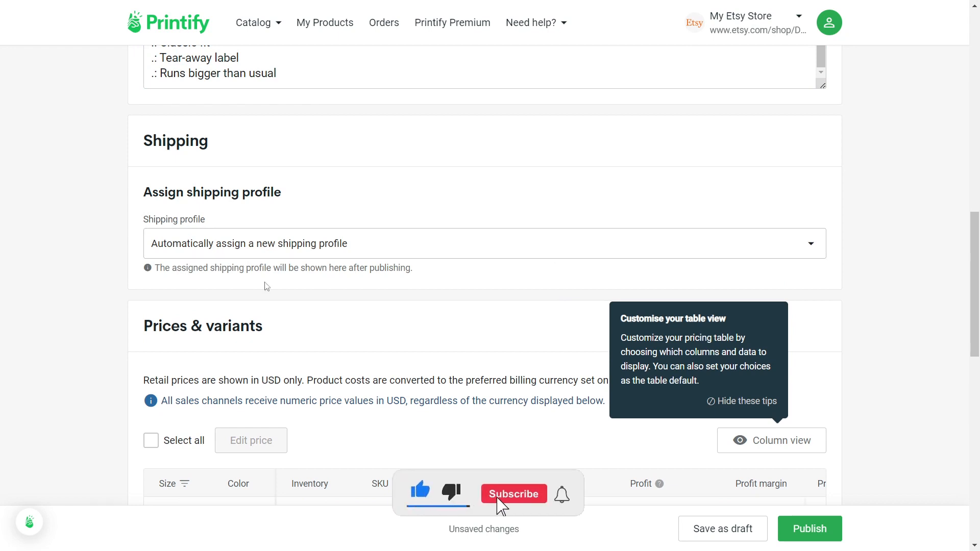
pyautogui.scroll(-4, 256, 344)
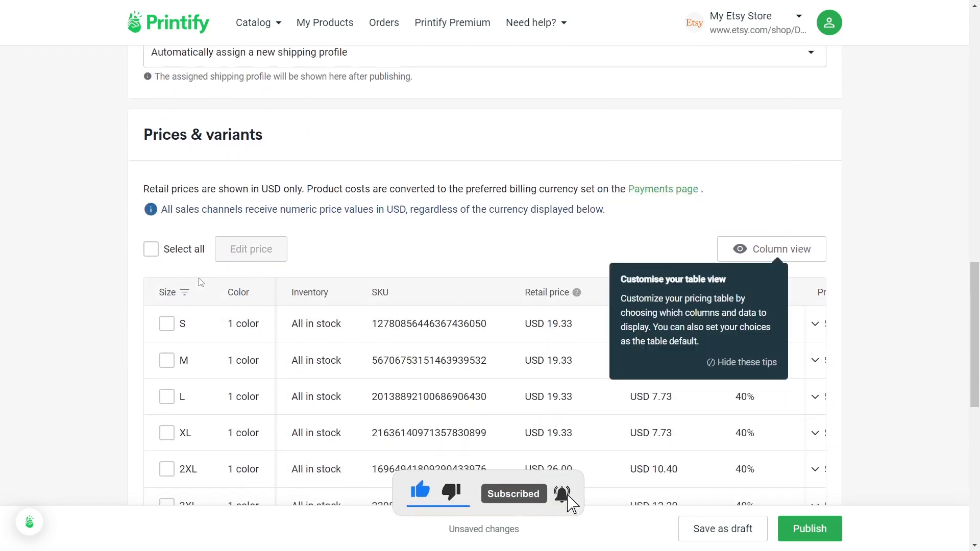
pyautogui.scroll(-3, 201, 282)
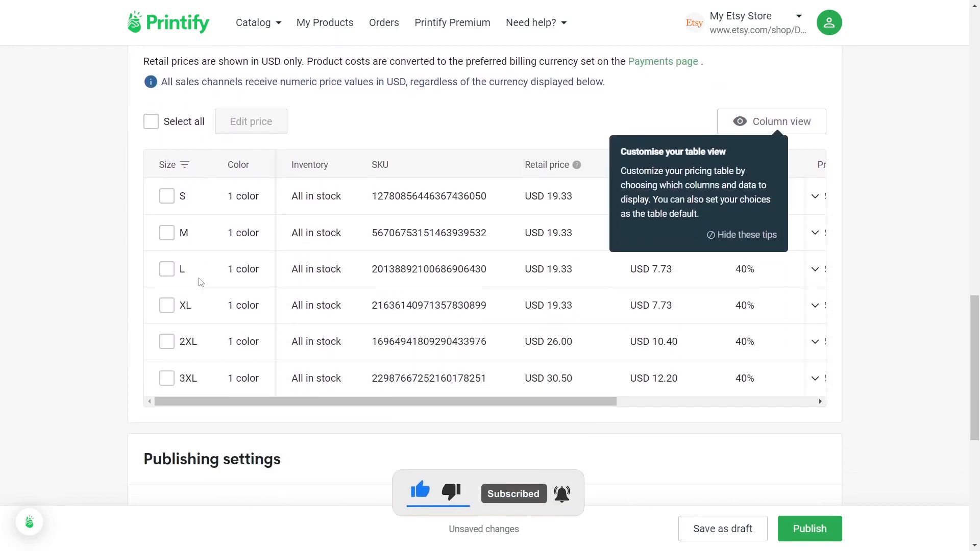
pyautogui.click(166, 196)
pyautogui.click(167, 232)
pyautogui.click(166, 268)
pyautogui.click(167, 305)
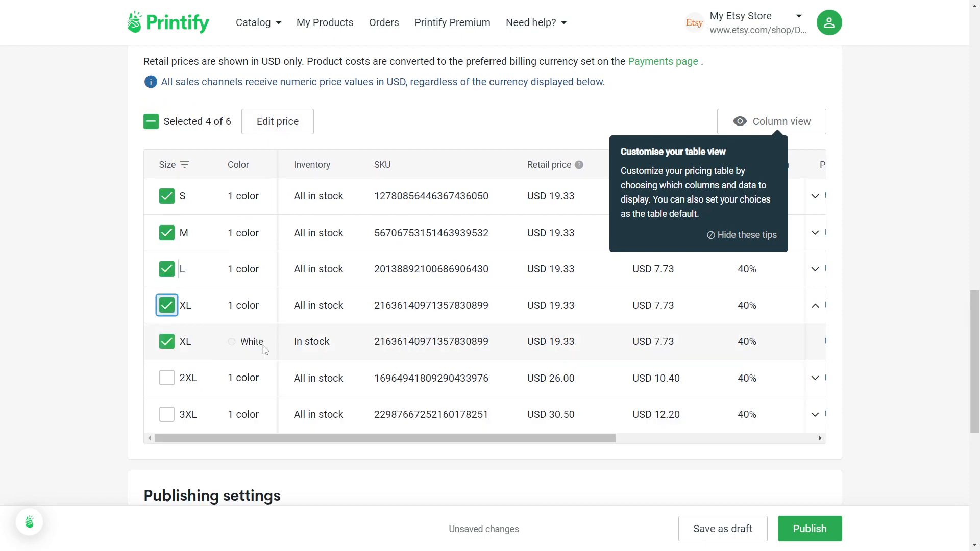
pyautogui.moveTo(551, 437); pyautogui.dragTo(747, 440)
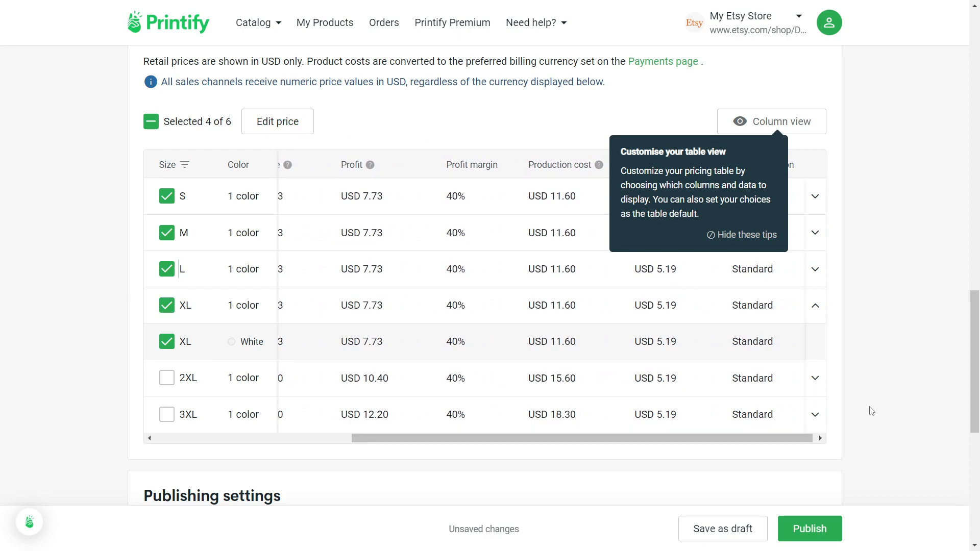
pyautogui.scroll(-8, 546, 396)
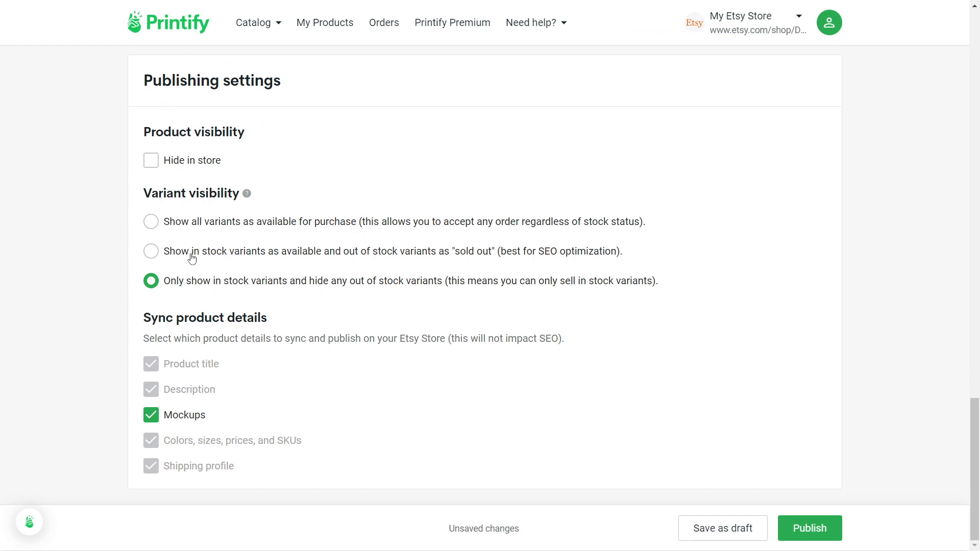
# - Publish the tee, then open the Your Design Graphic T-shirts listing for editing from Etsy Listings
pyautogui.click(822, 533)
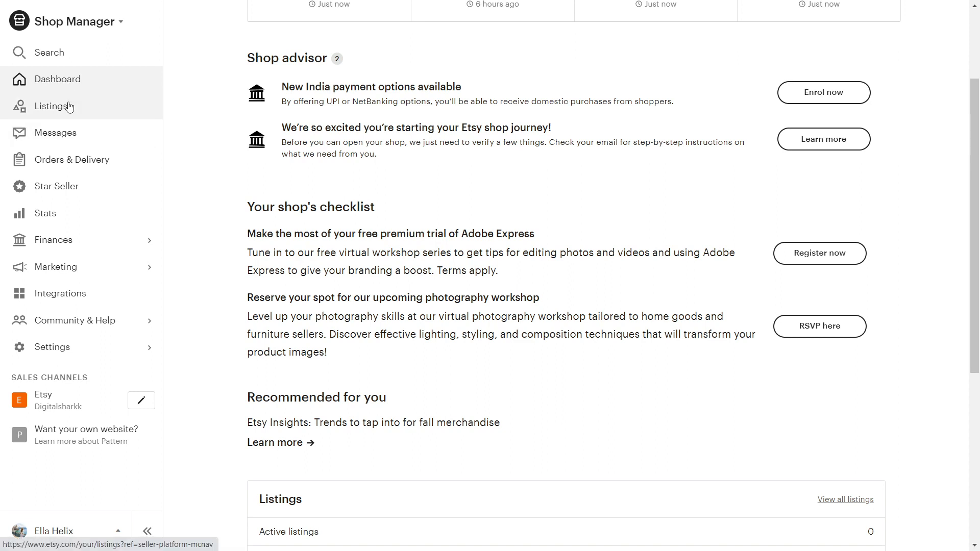
pyautogui.click(70, 107)
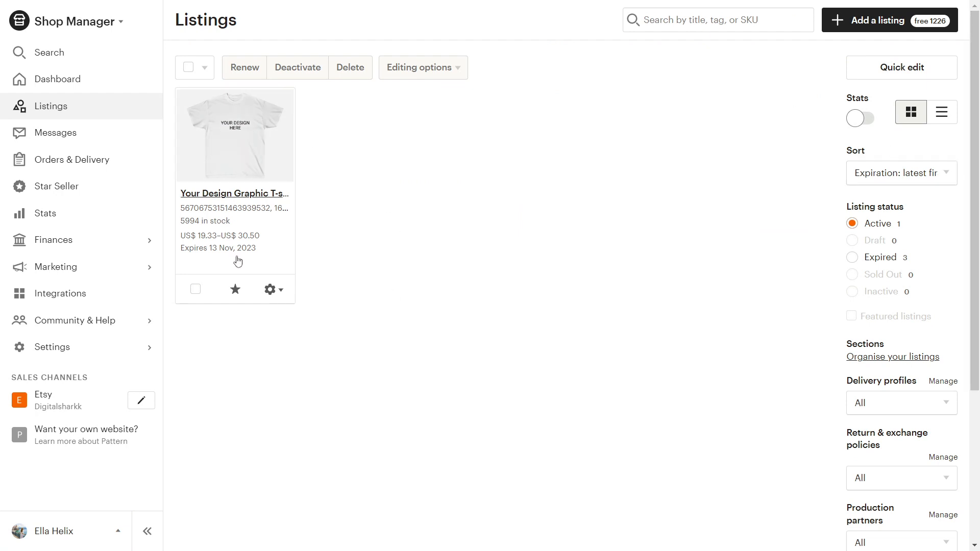
pyautogui.click(268, 290)
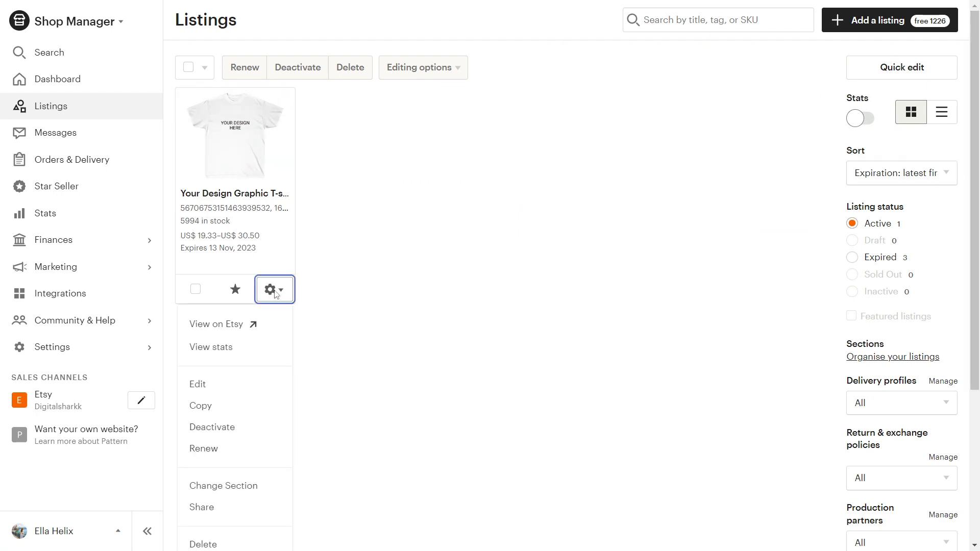
pyautogui.click(212, 385)
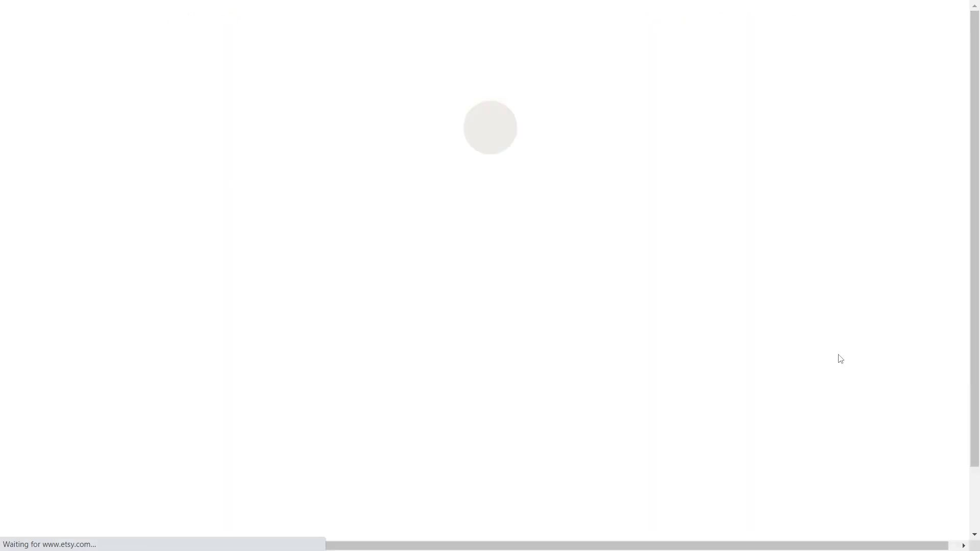
# - Scroll through the listing's photos and About section to Price & Inventory, checking the size S price
pyautogui.scroll(-1, 603, 411)
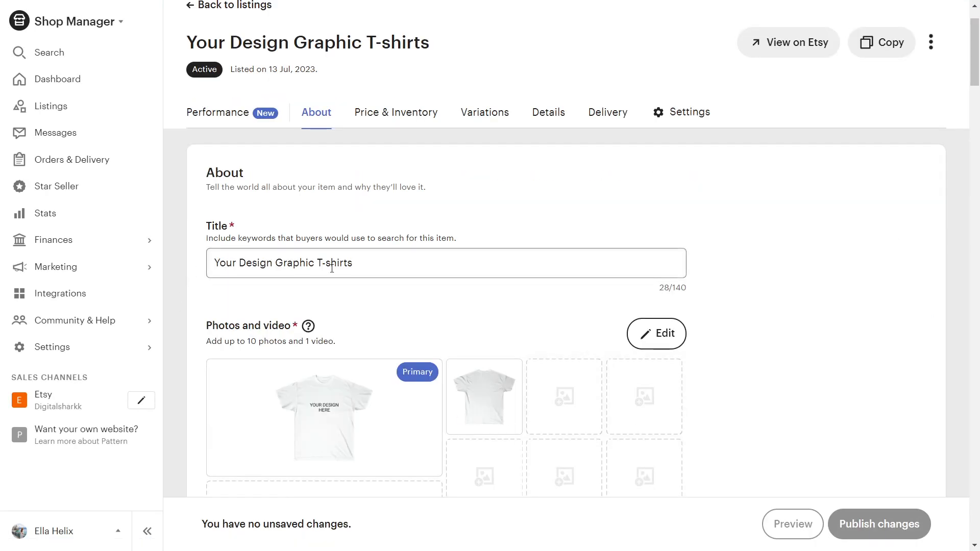
pyautogui.scroll(-2, 434, 281)
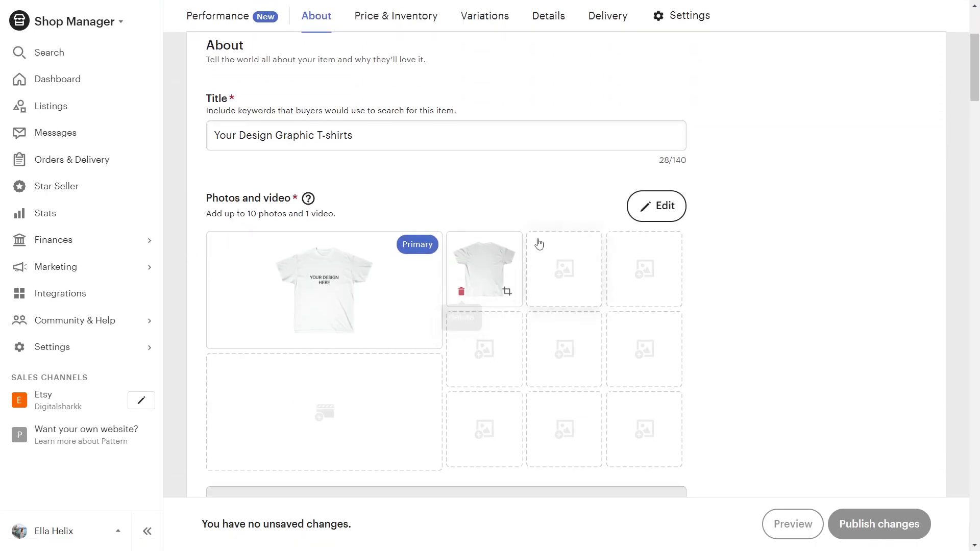
pyautogui.scroll(-2, 579, 304)
pyautogui.scroll(-2, 540, 373)
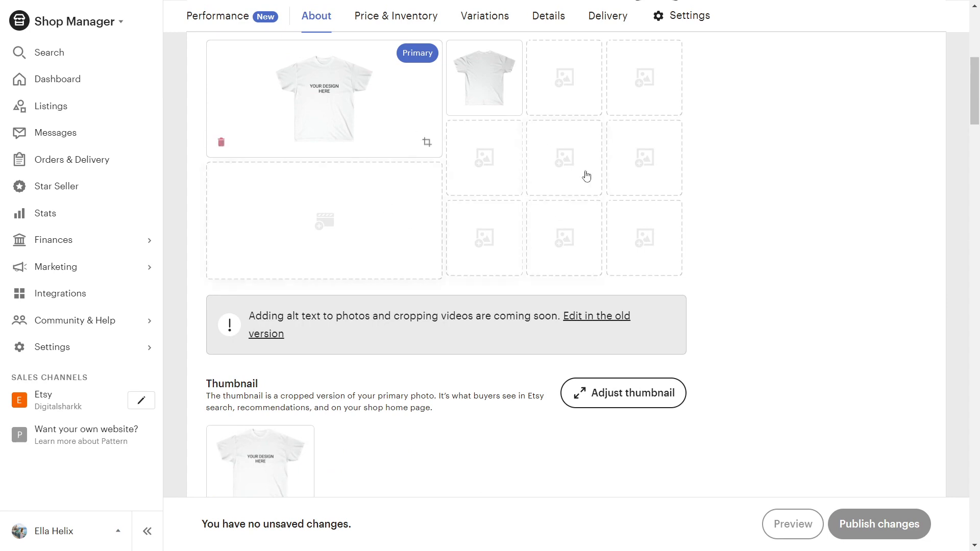
pyautogui.scroll(-3, 575, 197)
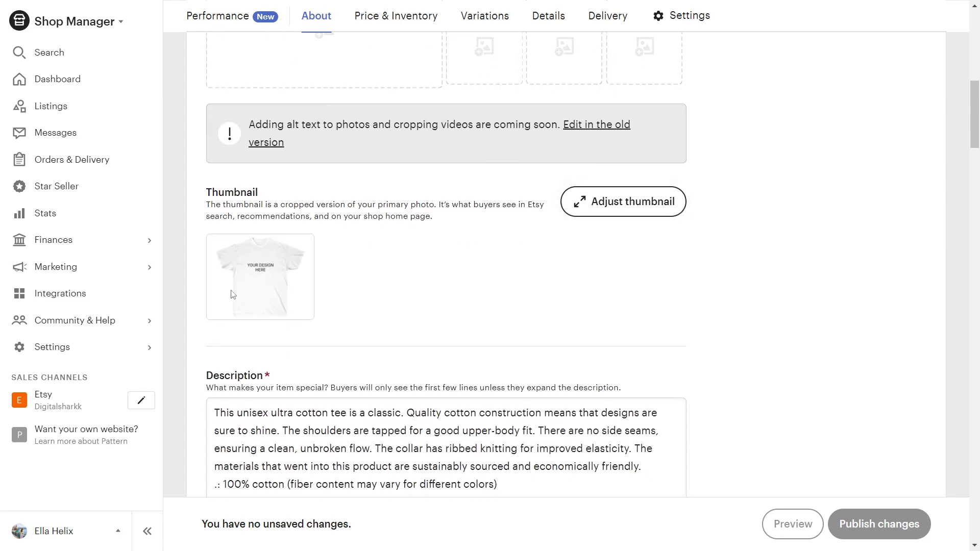
pyautogui.scroll(-3, 510, 273)
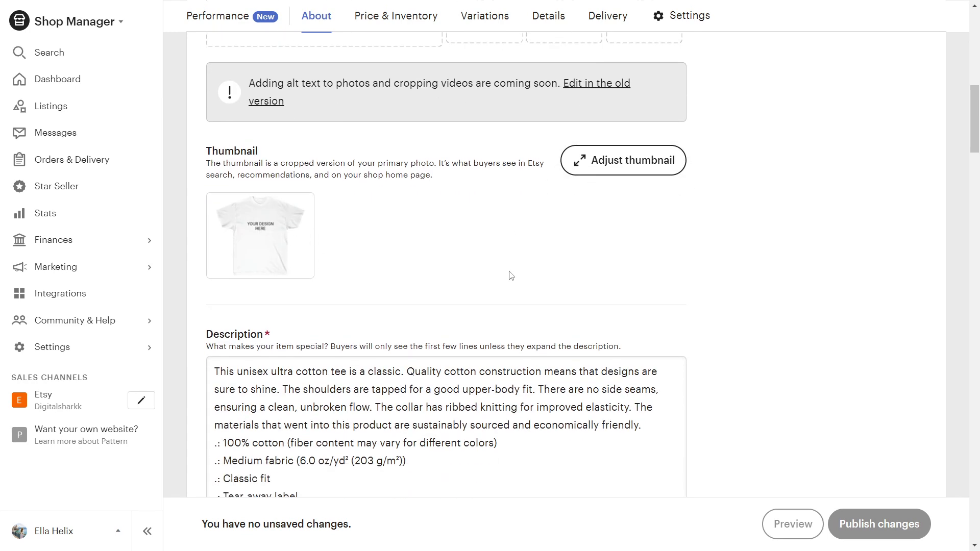
pyautogui.scroll(-3, 334, 249)
pyautogui.scroll(-3, 335, 249)
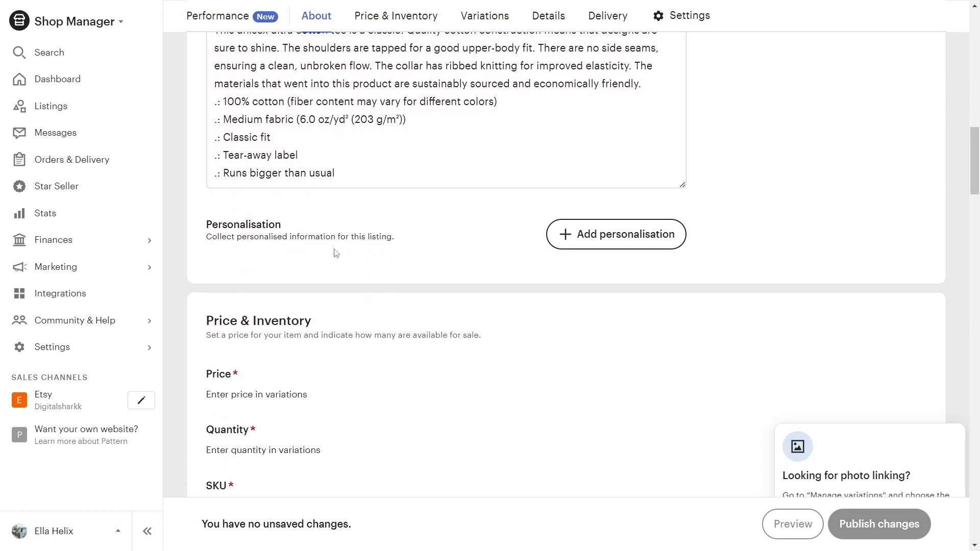
pyautogui.scroll(-4, 440, 252)
pyautogui.click(514, 266)
# - Scroll on through the Details and Delivery sections, with 1-7 days processing
pyautogui.scroll(-2, 516, 219)
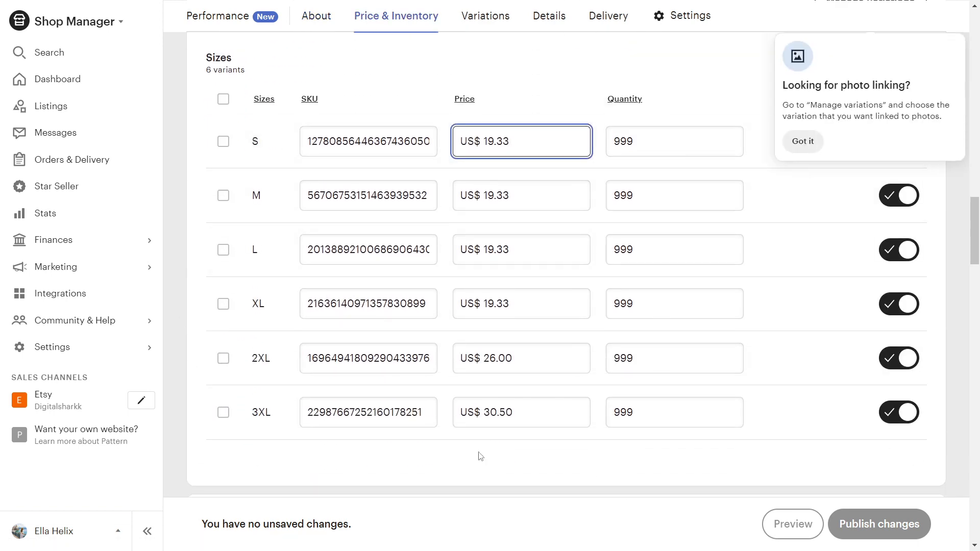
pyautogui.scroll(-7, 439, 230)
pyautogui.scroll(-5, 496, 272)
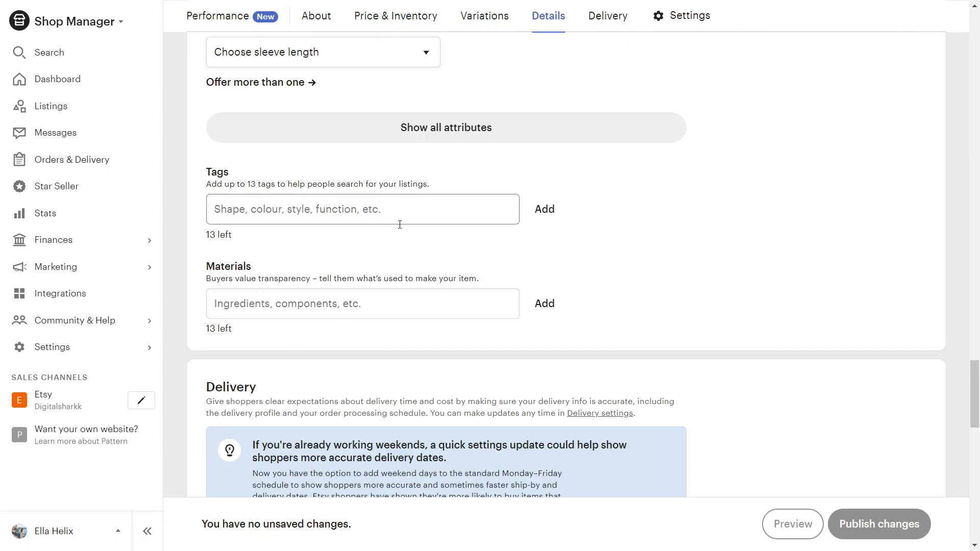
pyautogui.scroll(-6, 400, 225)
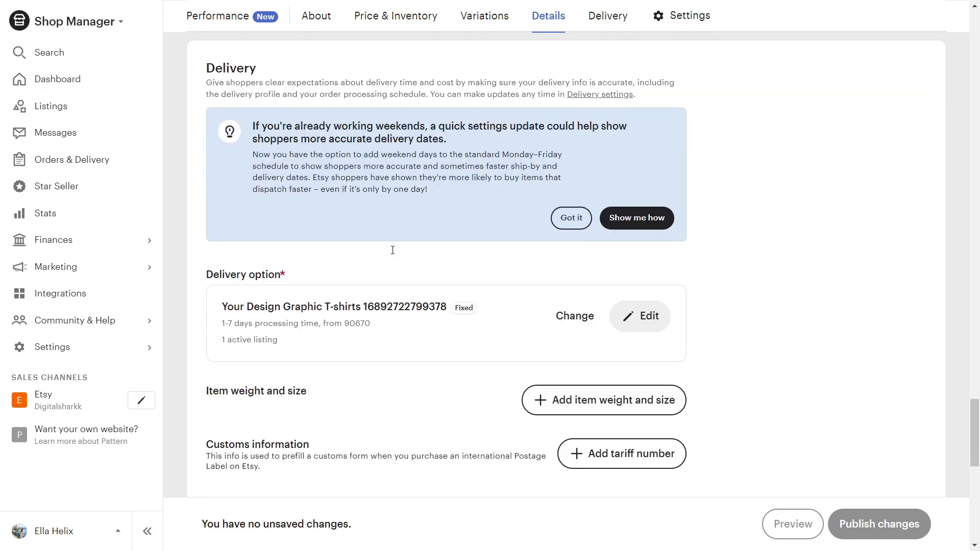
pyautogui.scroll(-3, 392, 250)
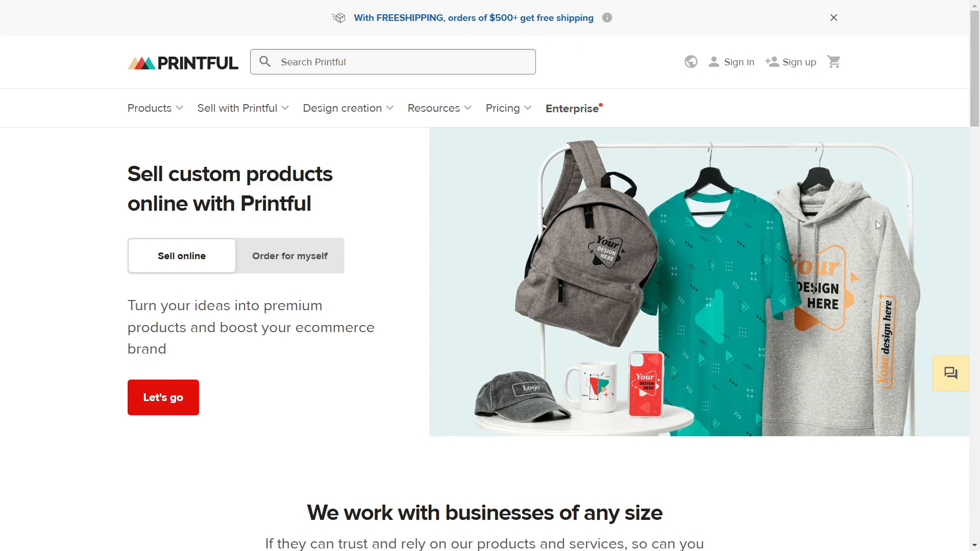
# - Sign up for a Printful account and open its Stores page
pyautogui.click(802, 63)
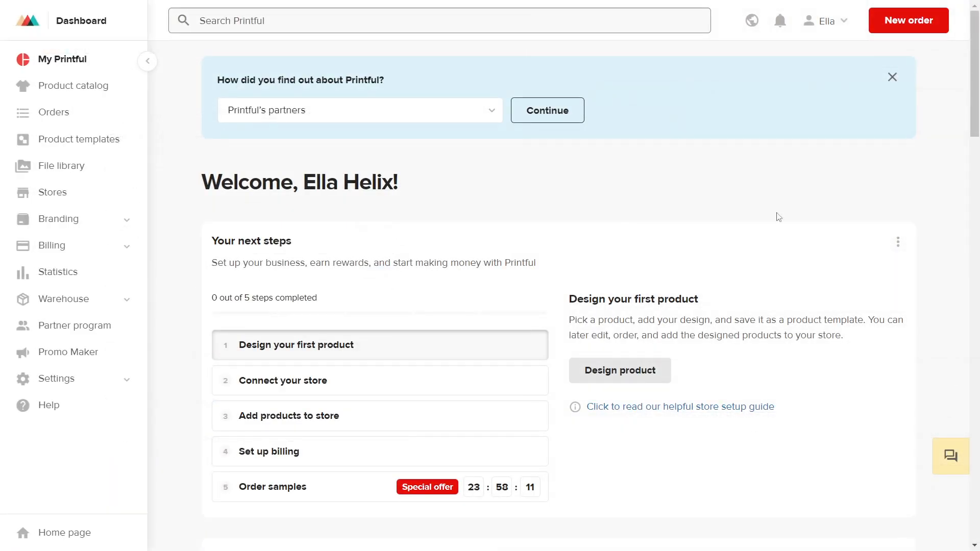
pyautogui.click(45, 193)
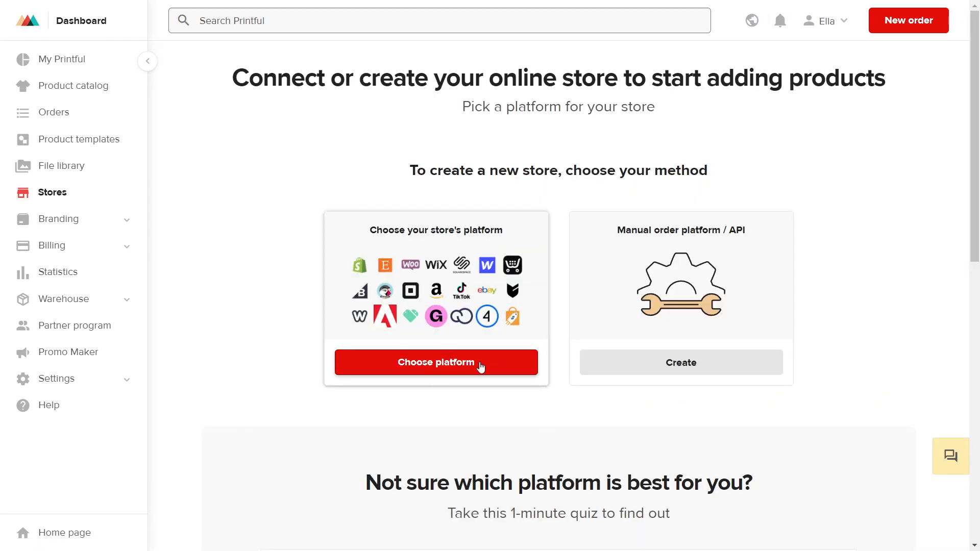
# - Connect the Etsy shop Digitalsharkk to Printful, granting access on Etsy's authorization page
pyautogui.click(476, 368)
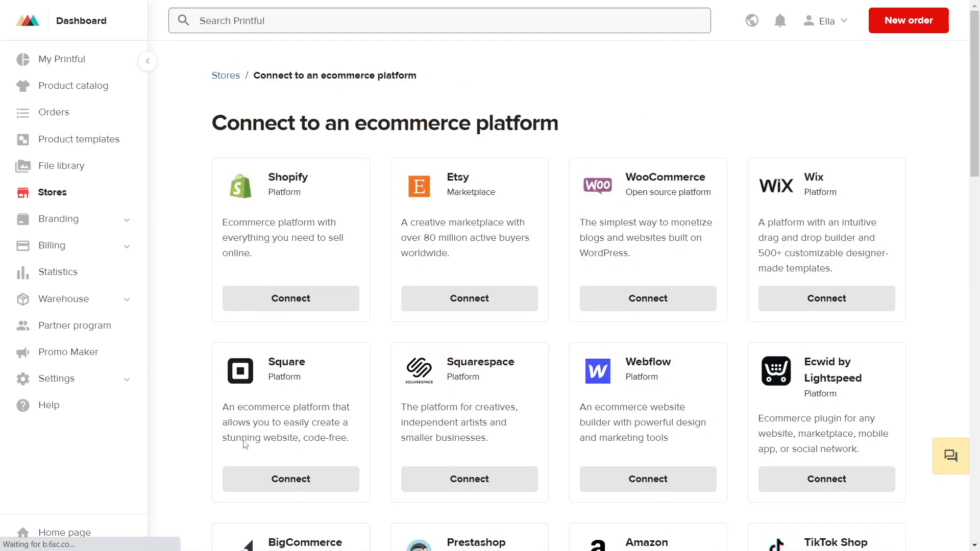
pyautogui.scroll(-6, 164, 500)
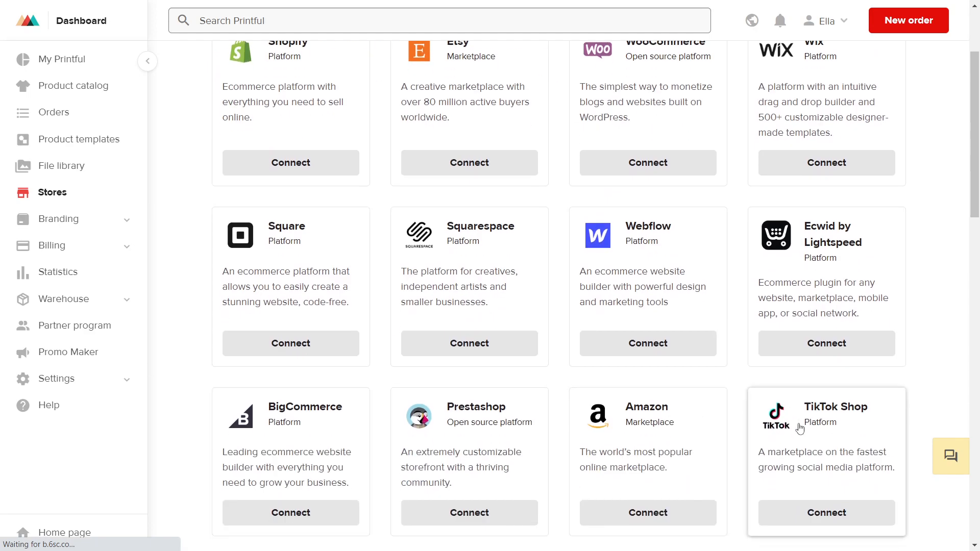
pyautogui.scroll(6, 534, 402)
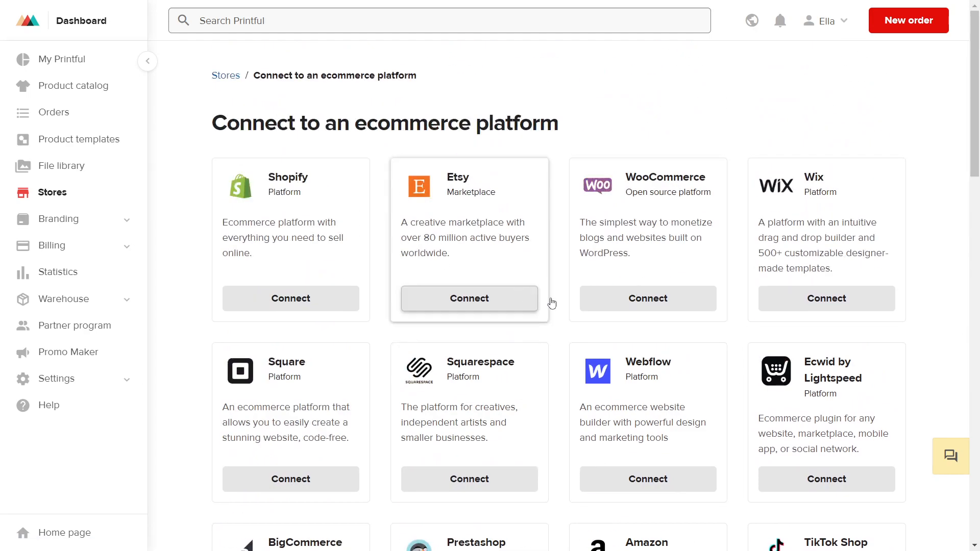
pyautogui.click(466, 298)
pyautogui.scroll(-8, 651, 285)
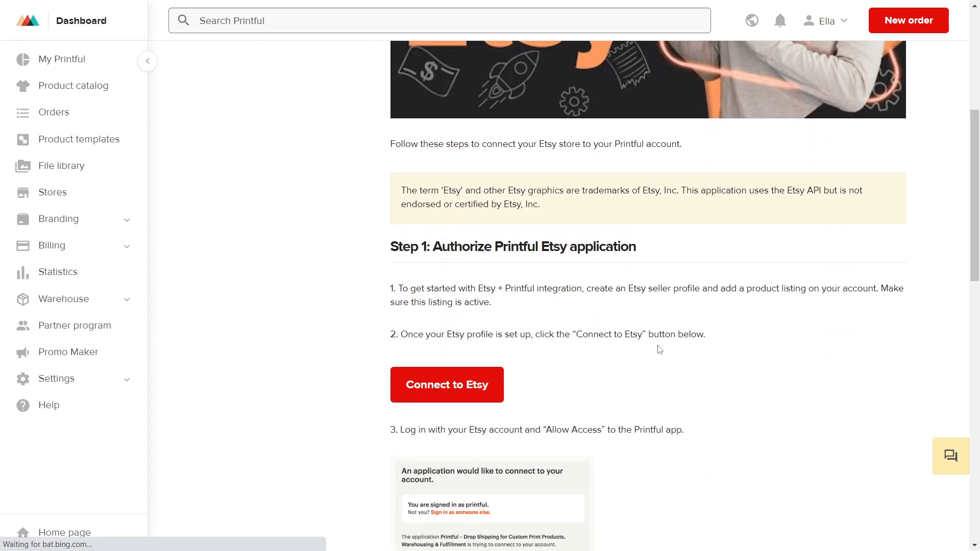
pyautogui.scroll(1, 593, 299)
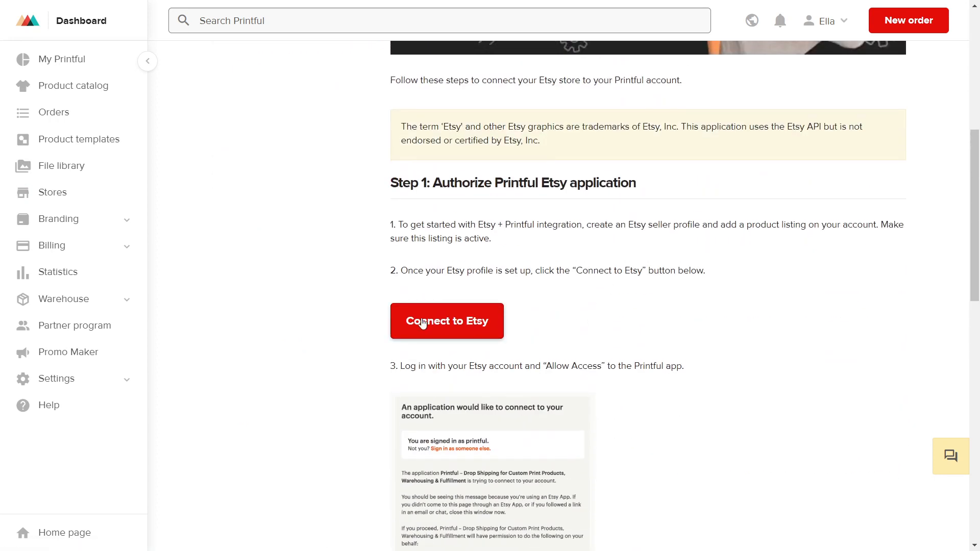
pyautogui.click(457, 324)
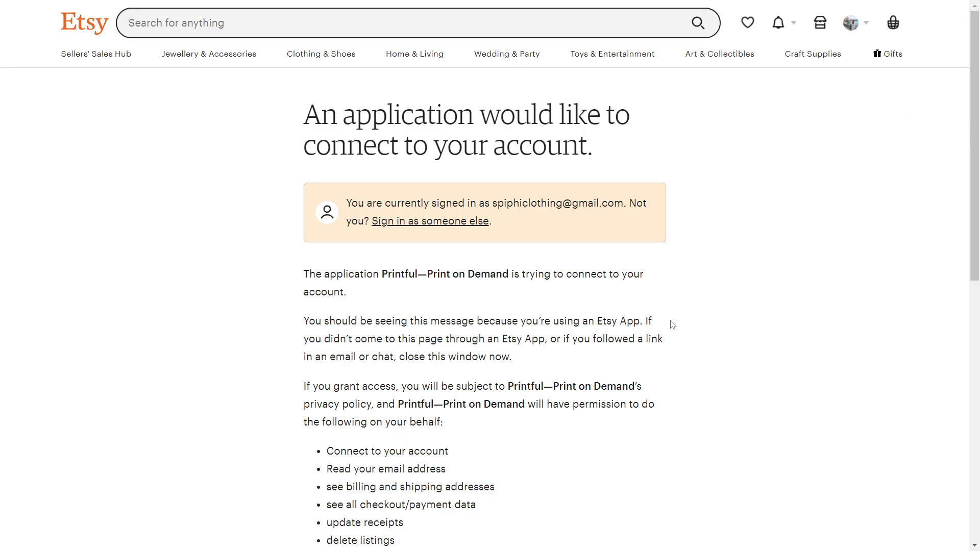
pyautogui.scroll(-6, 670, 324)
pyautogui.scroll(4, 669, 323)
pyautogui.scroll(-3, 408, 445)
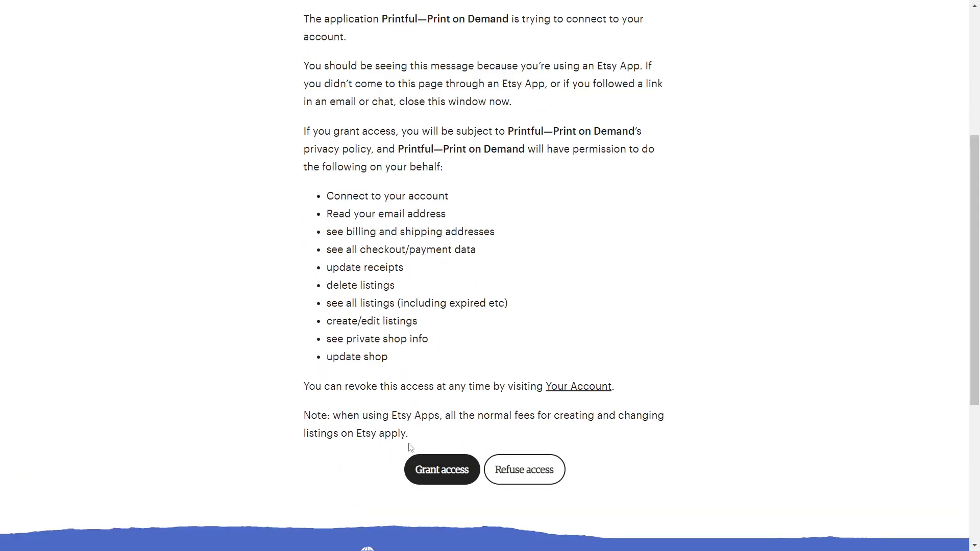
pyautogui.click(449, 472)
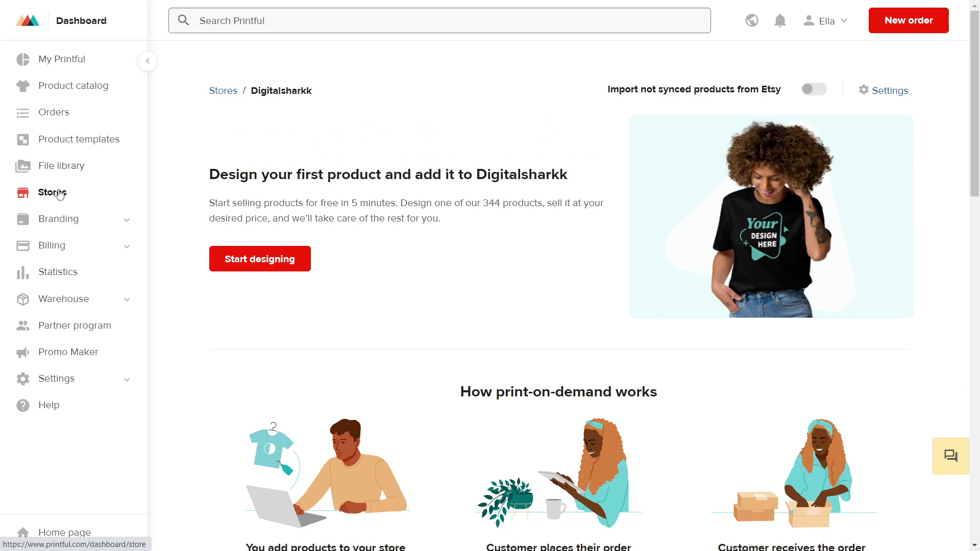
# - Add a Men's Classic Tee (Gildan 5000) product to the Digitalsharkk store from Stores
pyautogui.click(56, 193)
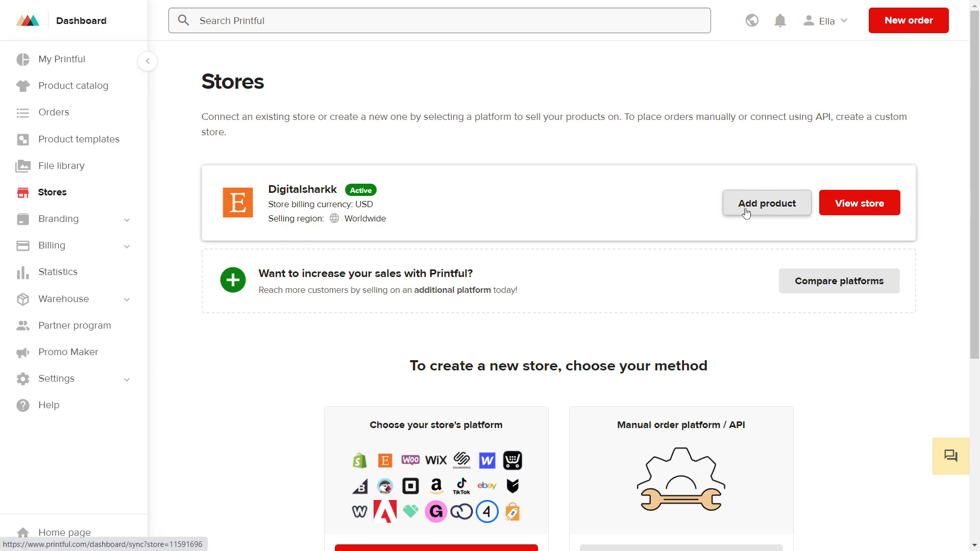
pyautogui.click(746, 212)
pyautogui.scroll(-15, 606, 255)
pyautogui.scroll(-20, 469, 278)
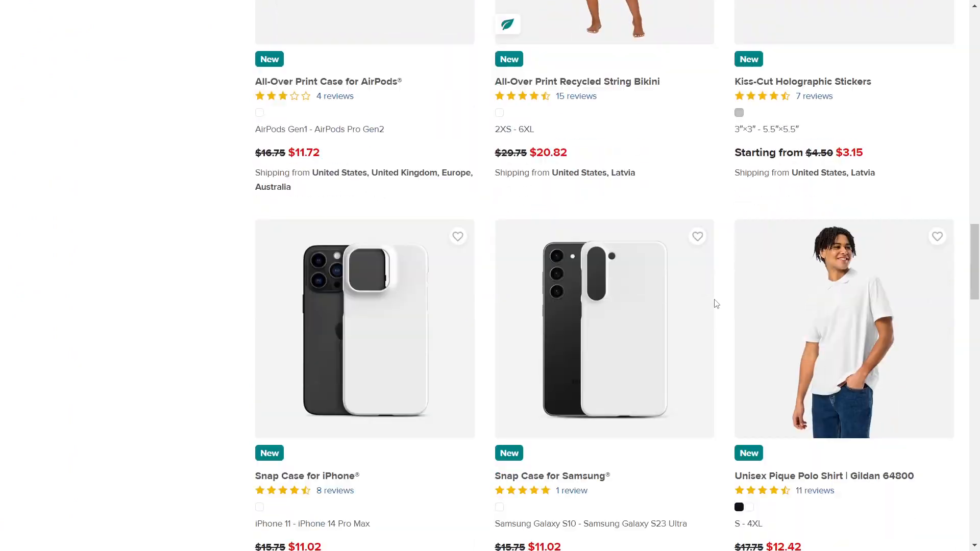
pyautogui.scroll(-20, 853, 413)
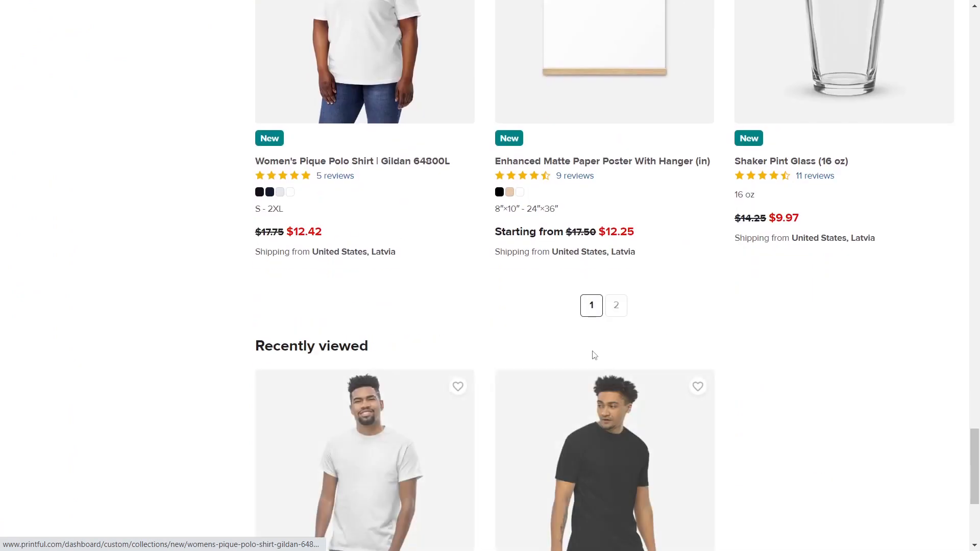
pyautogui.scroll(2, 865, 374)
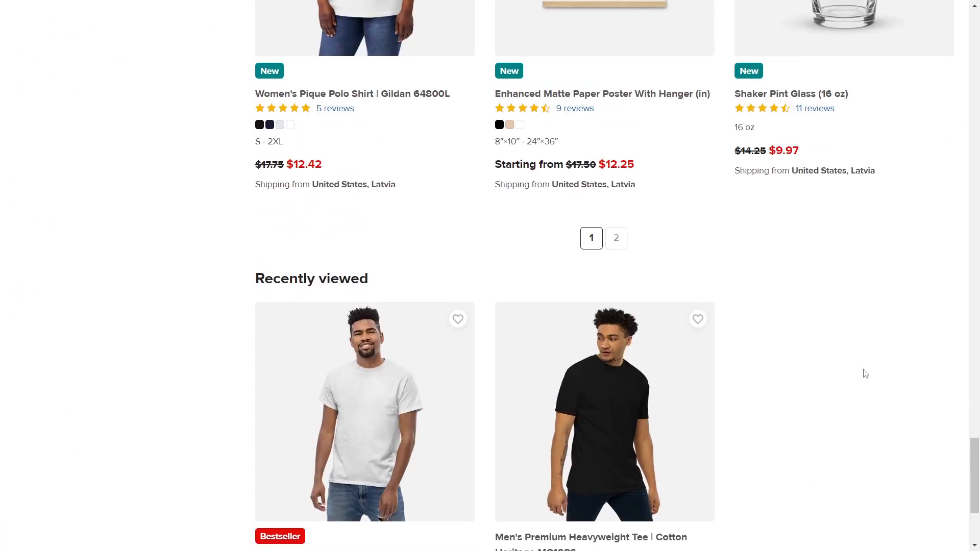
pyautogui.scroll(-4, 865, 374)
pyautogui.click(348, 406)
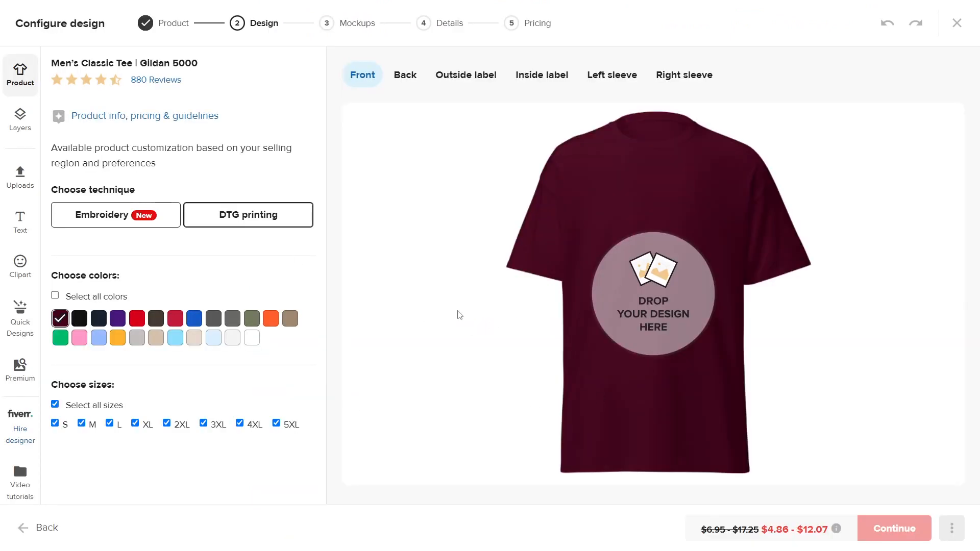
# - Add white as a tee colour and place the Printful_Peacock design on the front
pyautogui.click(251, 337)
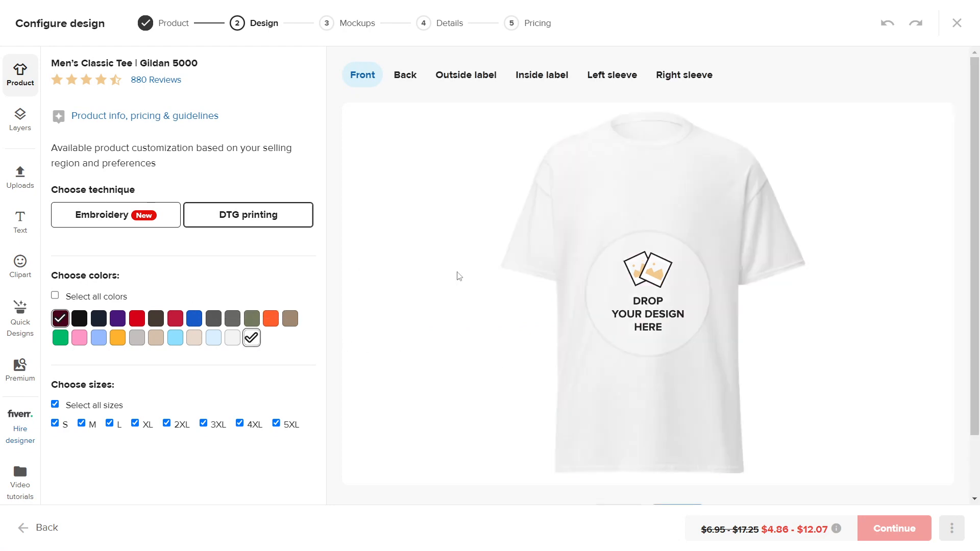
pyautogui.click(674, 291)
pyautogui.scroll(-10, 539, 349)
pyautogui.click(583, 315)
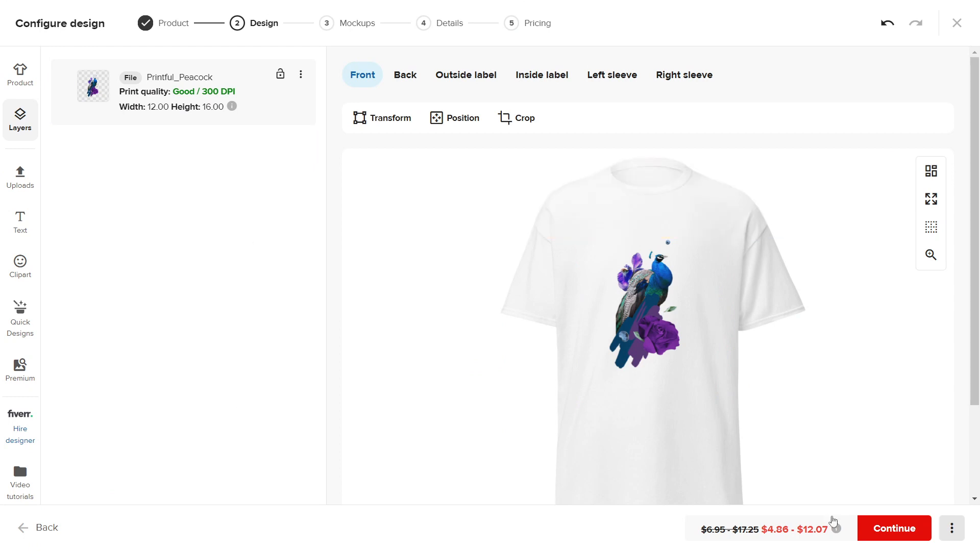
# - Use the Basic mockups and advance to the product details step
pyautogui.click(878, 530)
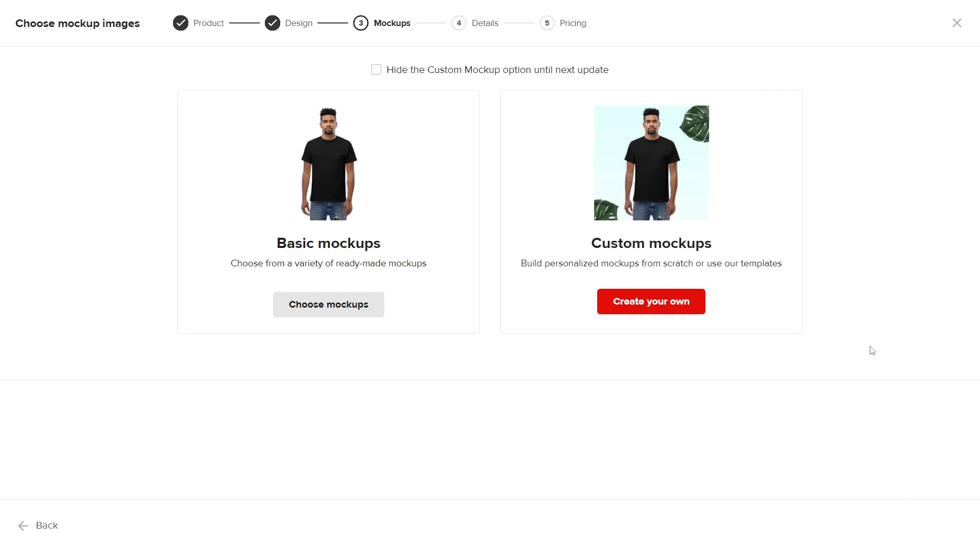
pyautogui.click(332, 305)
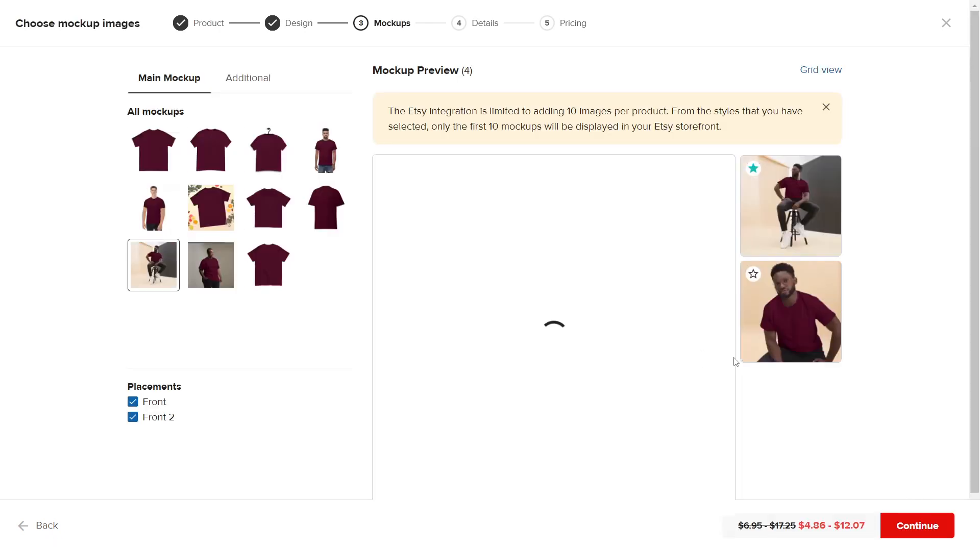
pyautogui.click(911, 530)
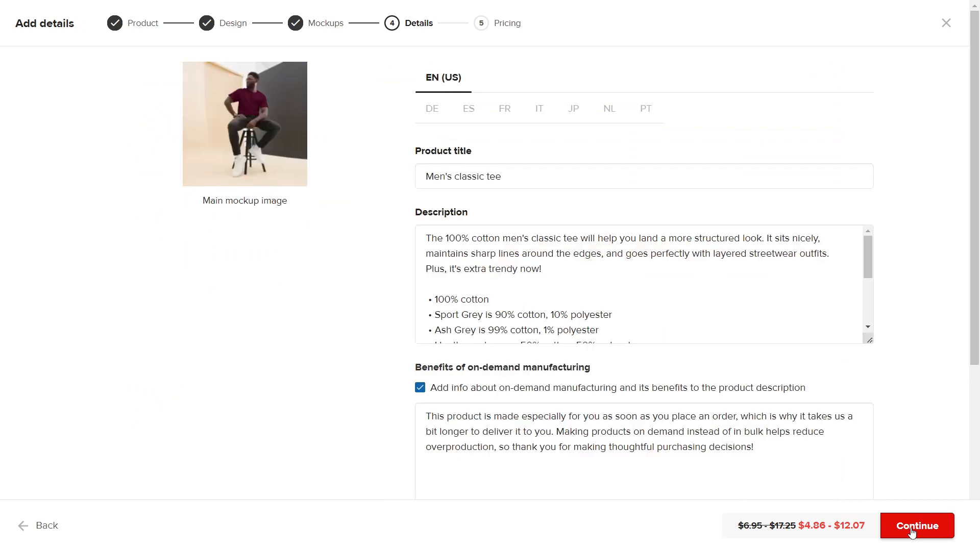
# - Submit the Men's classic tee at default retail prices to the Digitalsharkk Etsy store, then view Etsy Listings
pyautogui.click(912, 530)
pyautogui.scroll(3, 372, 289)
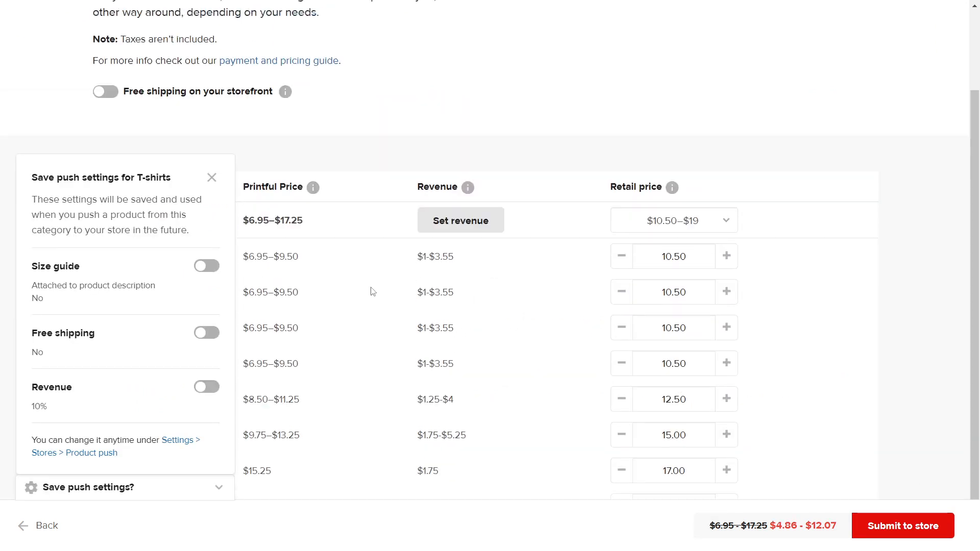
pyautogui.scroll(-3, 615, 300)
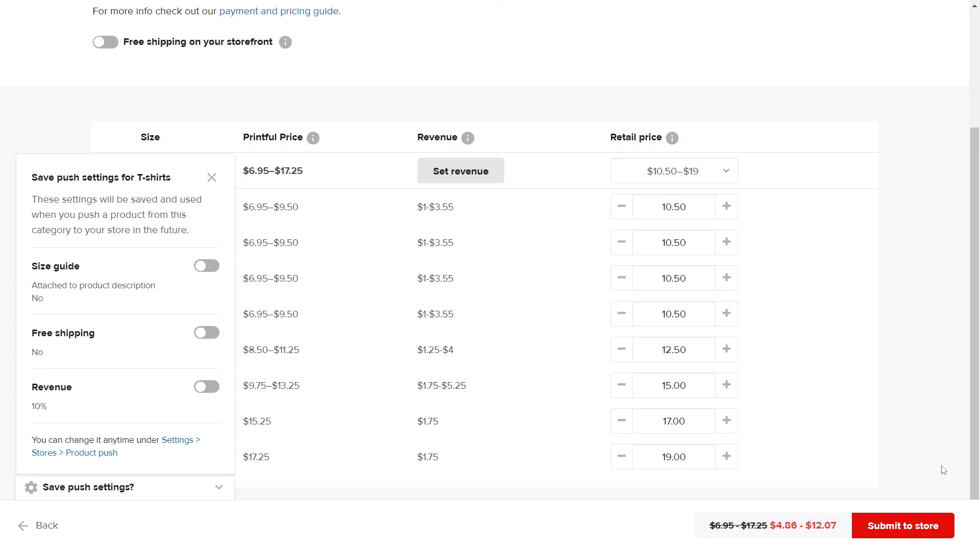
pyautogui.click(904, 525)
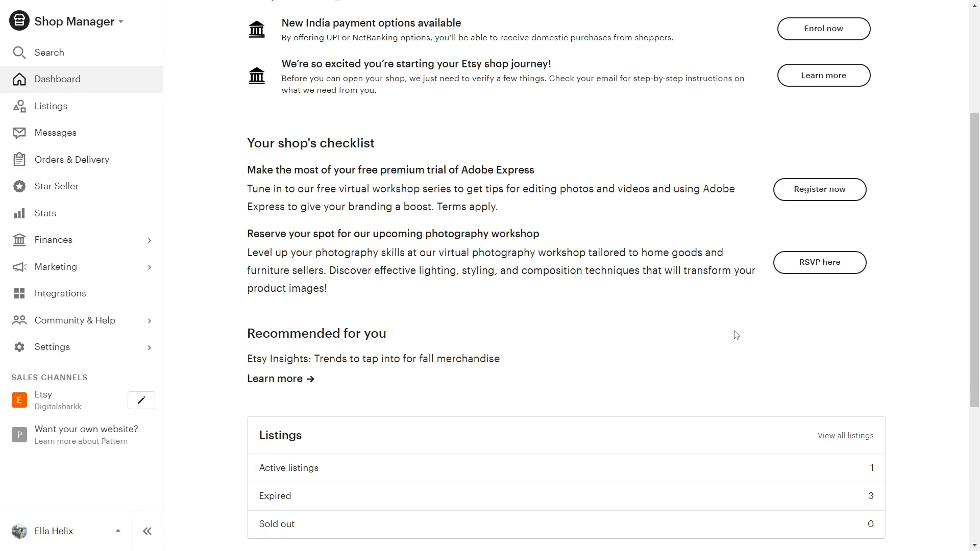
pyautogui.click(64, 104)
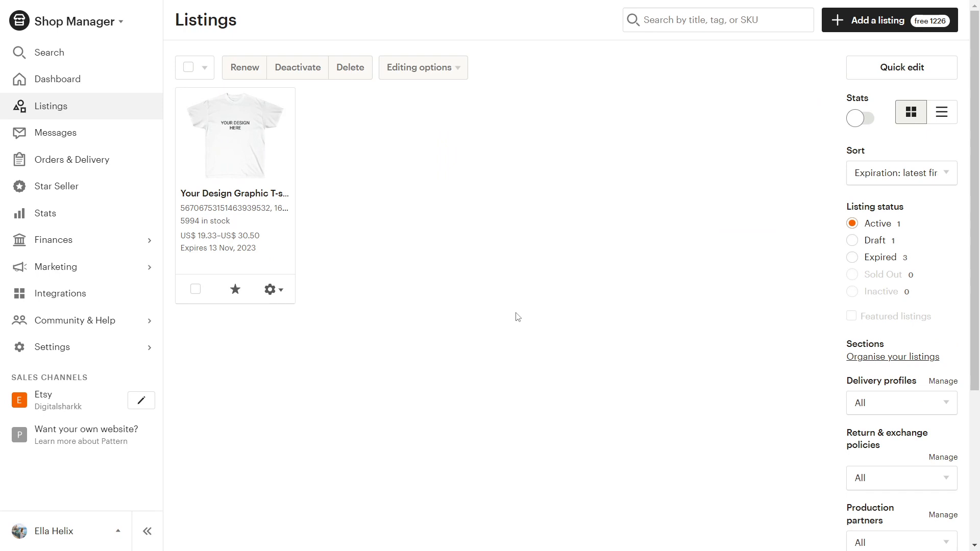
# - Filter Etsy listings to Draft and show the actions menu for the Men's classic tee
pyautogui.click(850, 242)
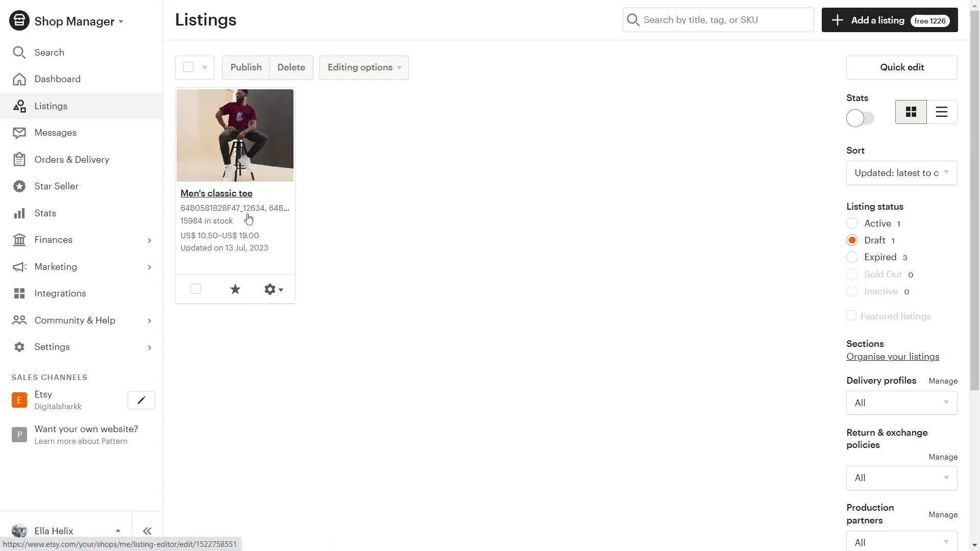
pyautogui.click(275, 291)
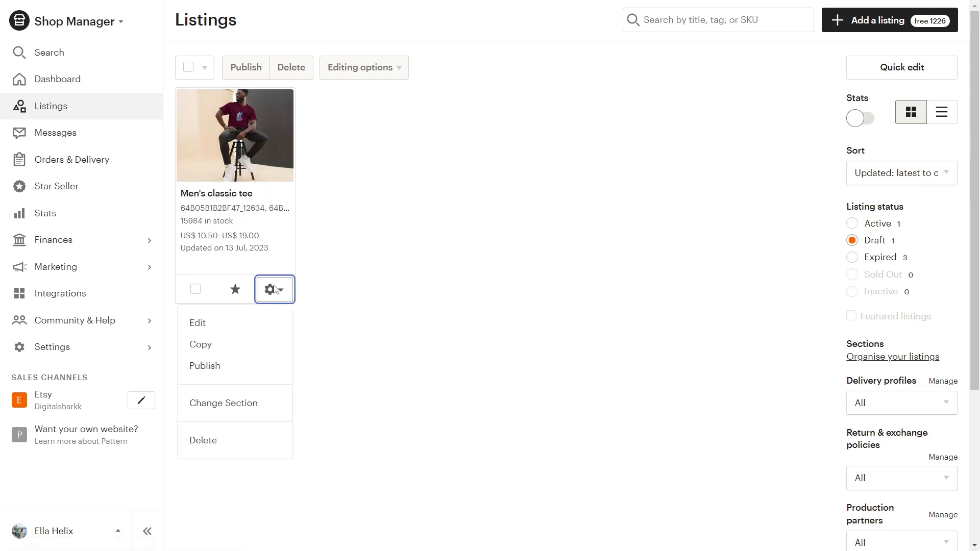